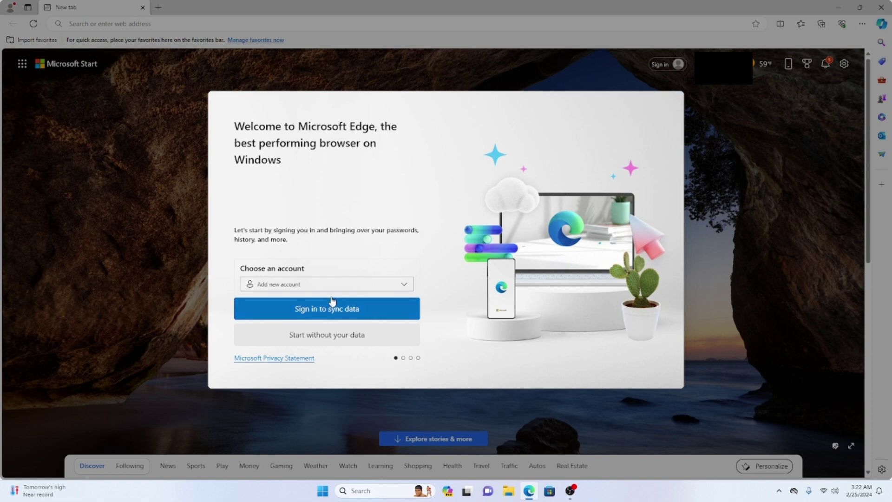
Start the browser without signing in or syncing data, accept the preselected data and personalization options, and keep the default theme
left_click(287, 334)
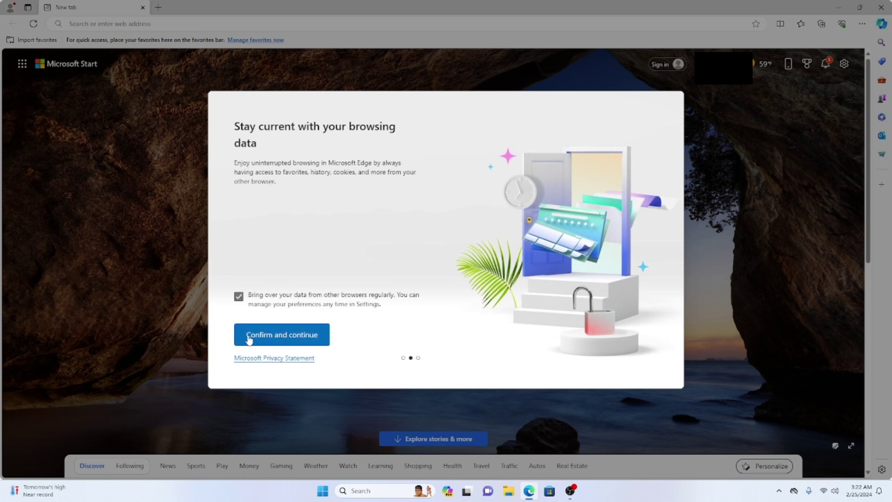
left_click(302, 339)
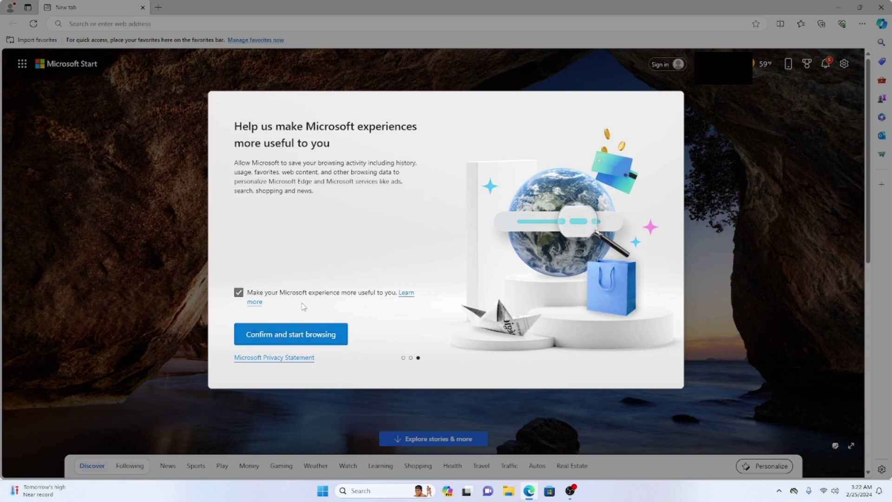
left_click(285, 342)
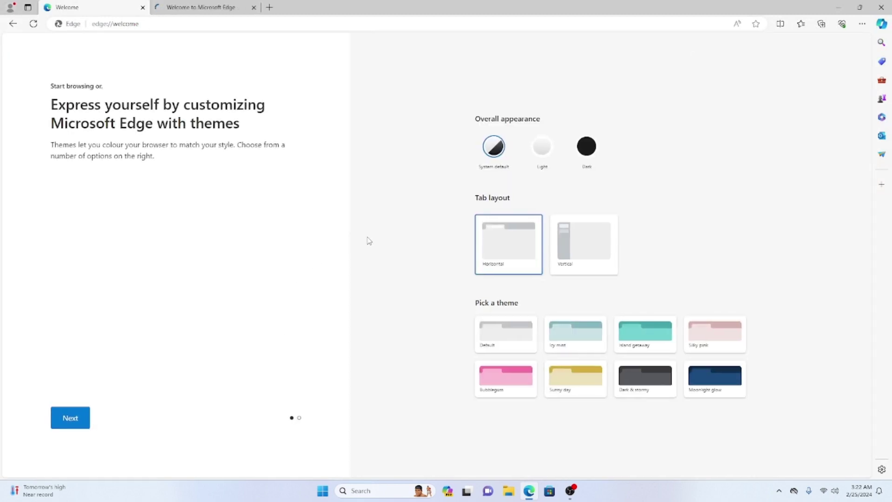
left_click(84, 421)
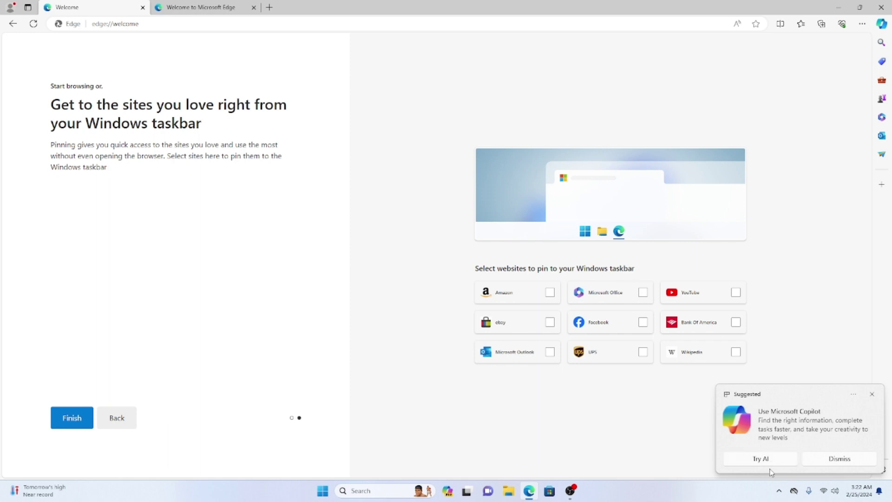
Dismiss the Copilot suggestion, pin Amazon and YouTube to the Windows taskbar, and finish the welcome setup
left_click(873, 395)
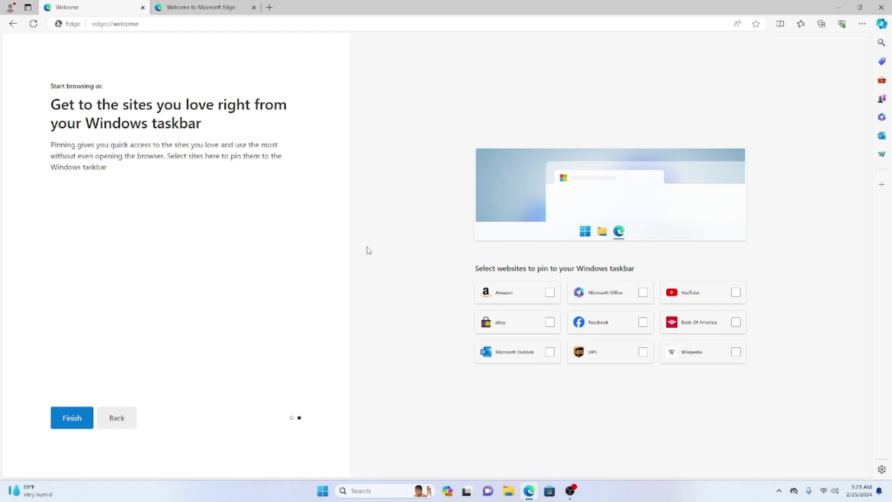
left_click(552, 293)
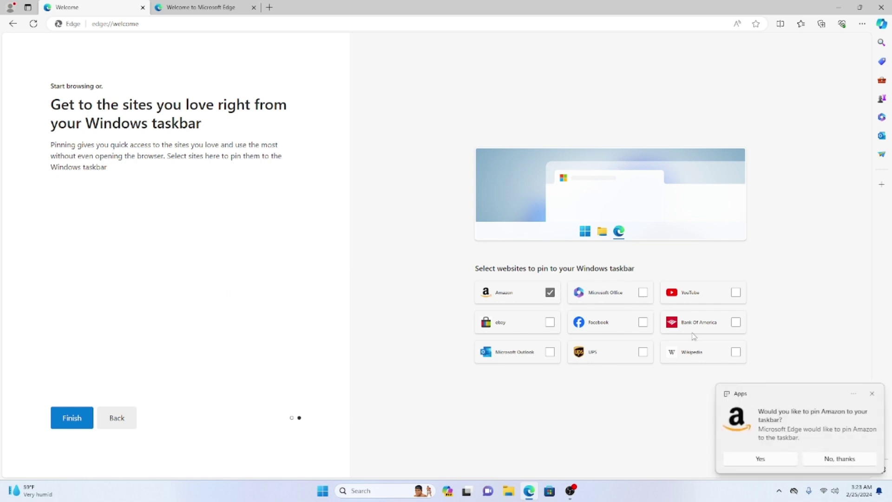
left_click(756, 458)
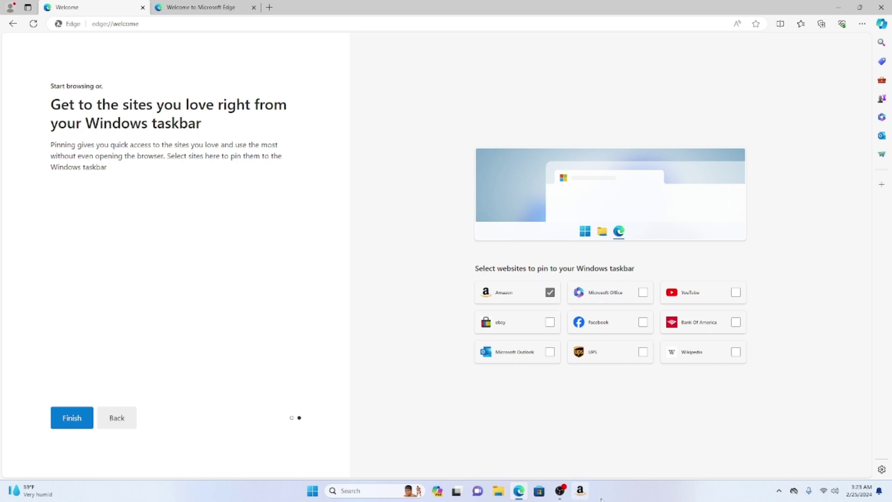
left_click(736, 292)
left_click(741, 461)
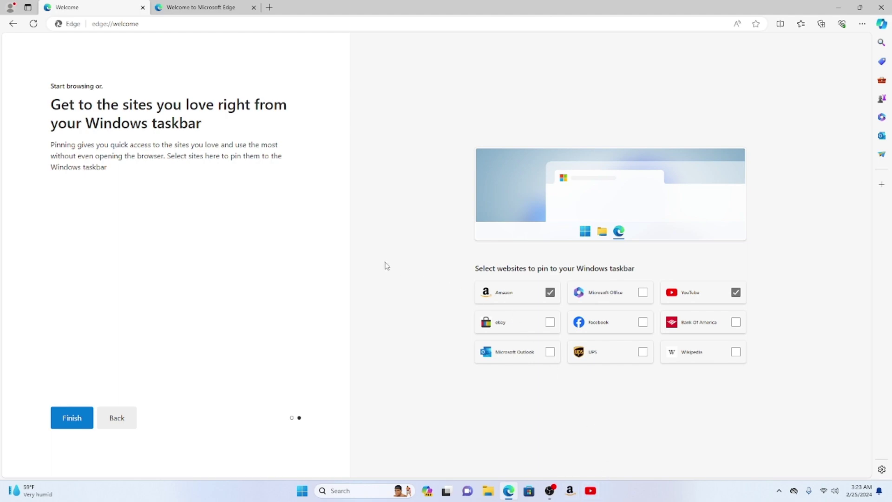
left_click(76, 421)
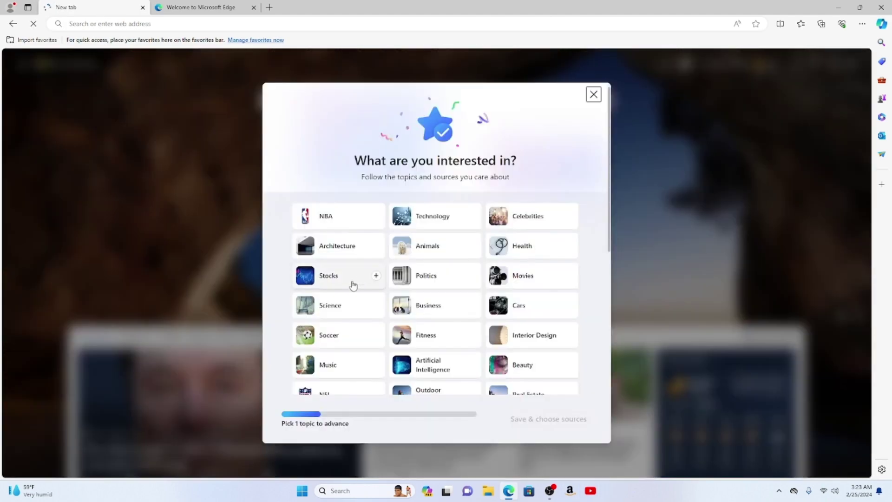
Follow the topics TV, Pets, Recipes, and Streaming Movies & TV in the interests dialog
scroll(434, 286, "down", 4)
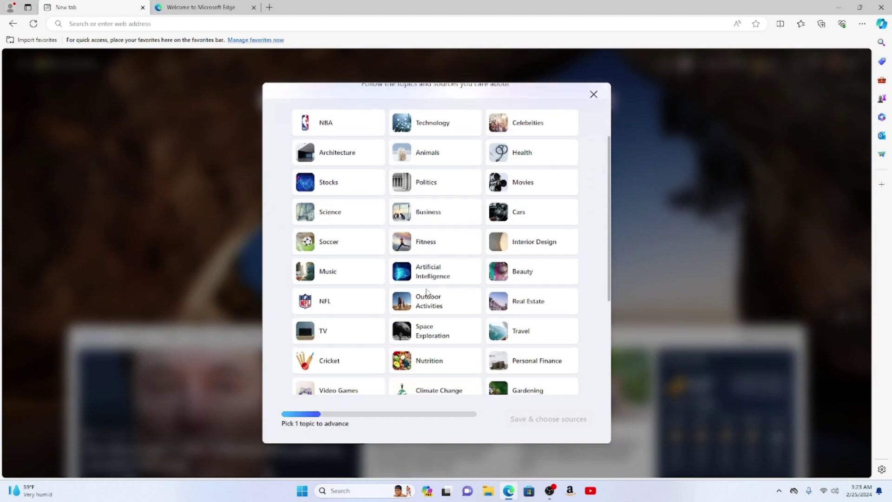
scroll(420, 330, "up", 2)
scroll(419, 330, "up", 2)
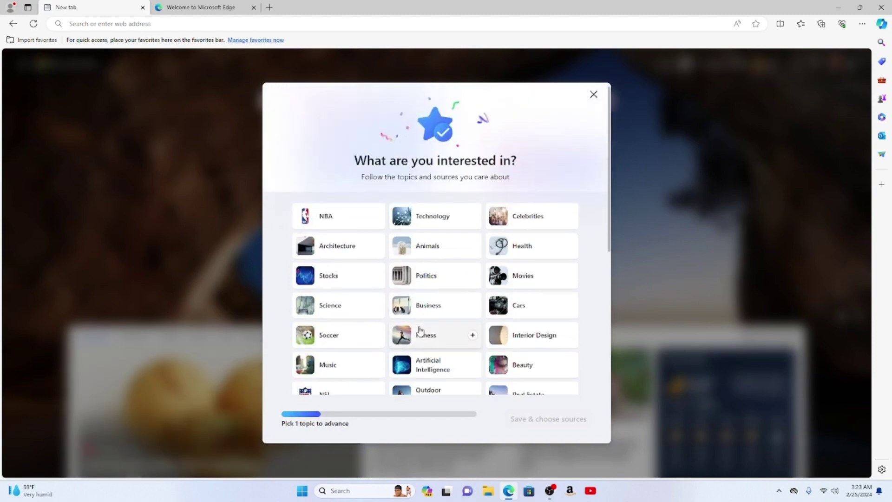
scroll(420, 330, "down", 5)
scroll(420, 331, "up", 2)
scroll(420, 330, "up", 2)
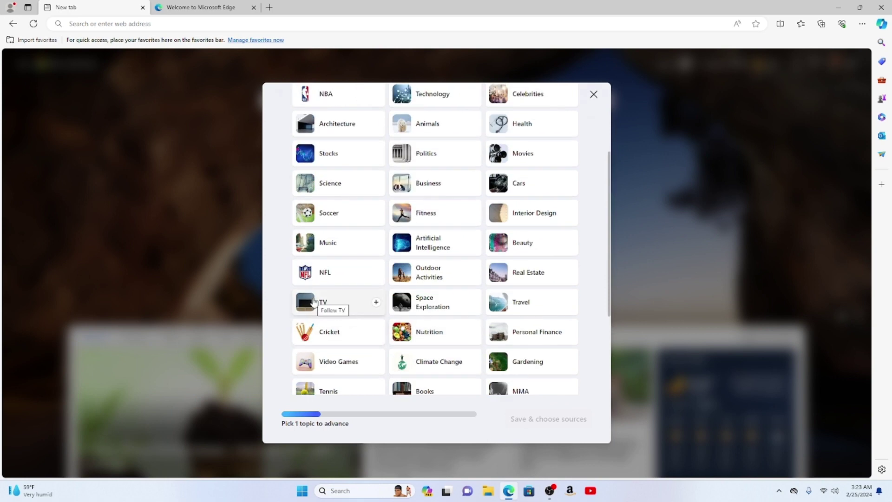
left_click(315, 302)
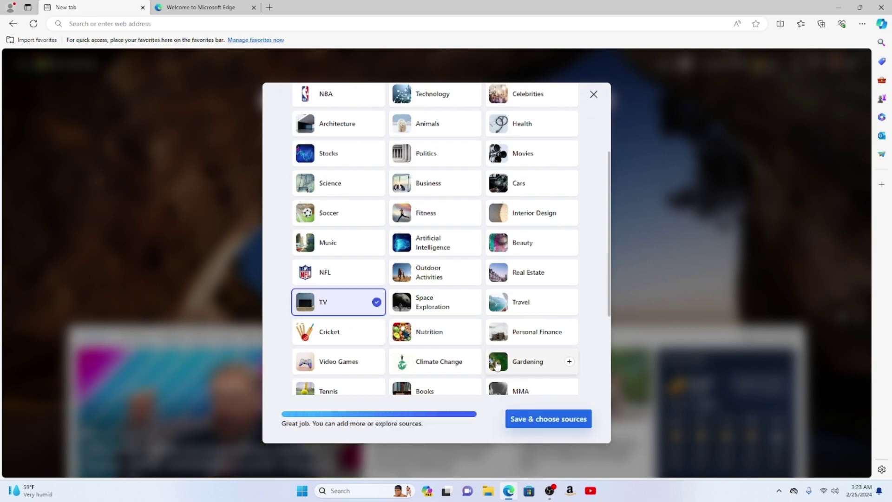
scroll(497, 366, "down", 3)
left_click(518, 288)
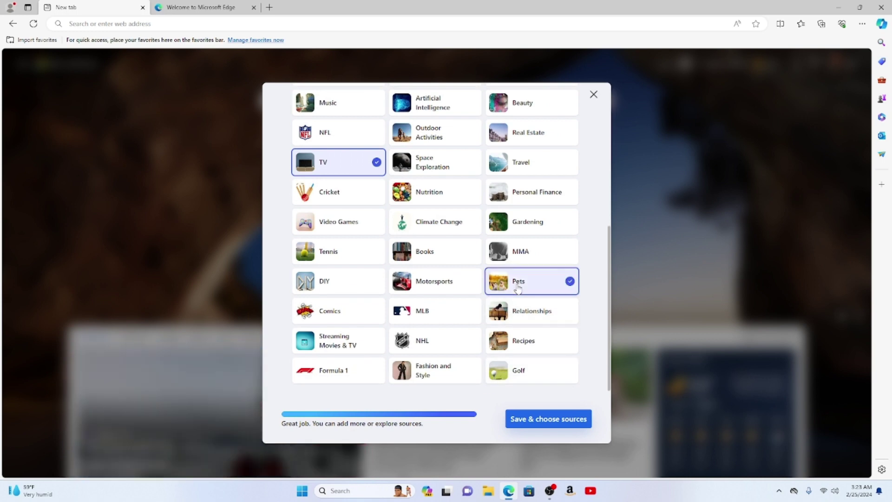
left_click(498, 341)
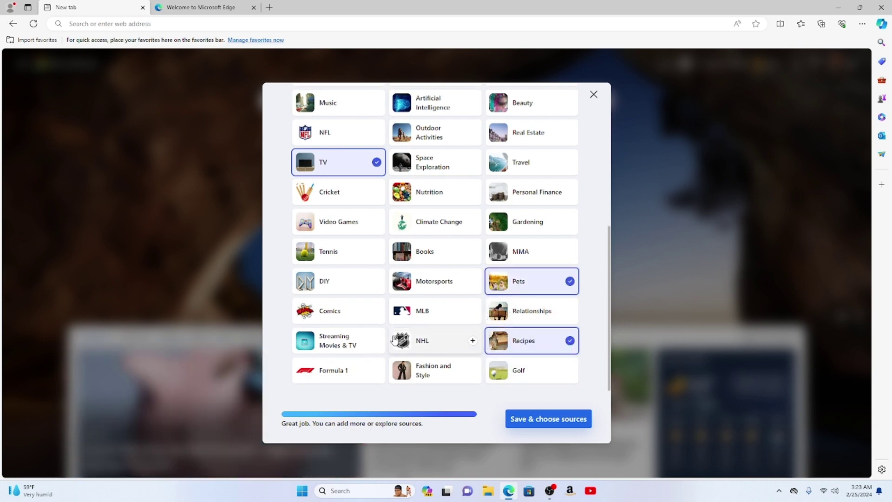
left_click(361, 343)
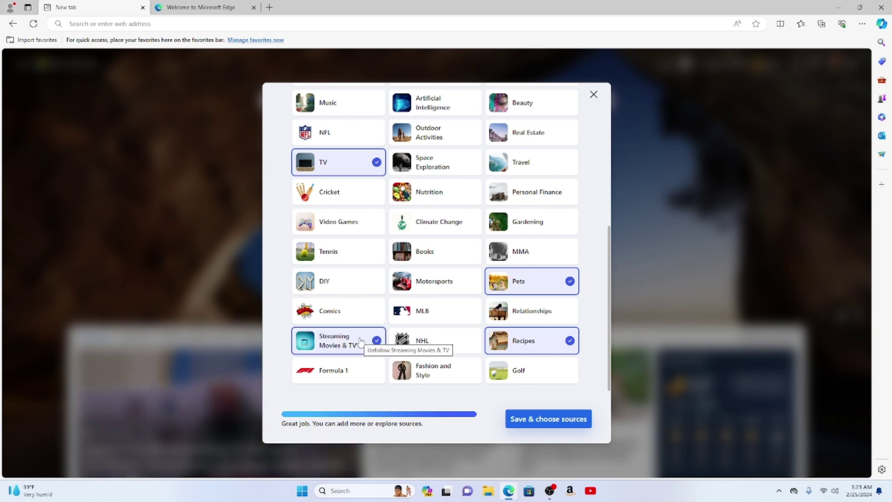
Add Video Games, Music, NBA, Celebrities, and Health to the followed topics
scroll(361, 342, "up", 3)
left_click(351, 361)
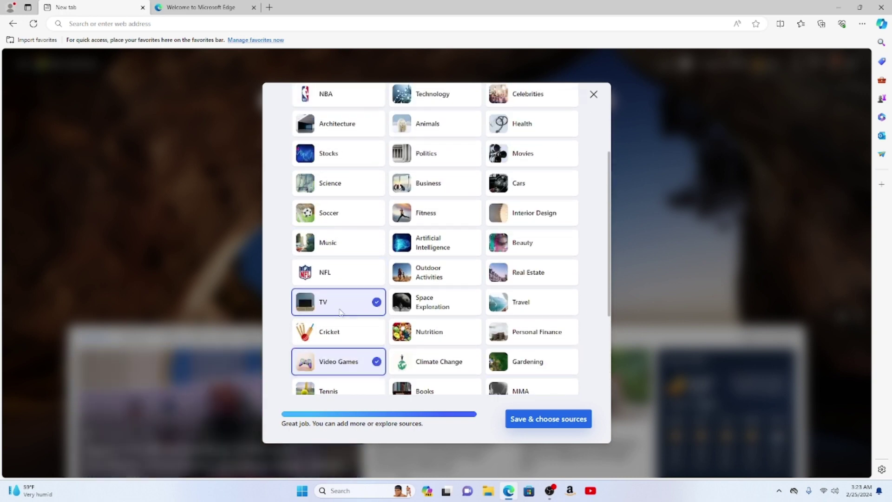
left_click(344, 242)
scroll(469, 247, "up", 1)
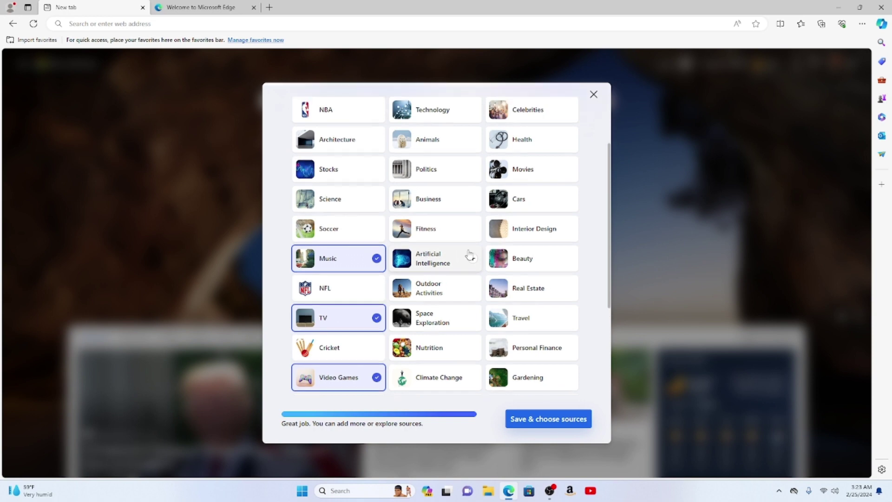
scroll(470, 256, "up", 2)
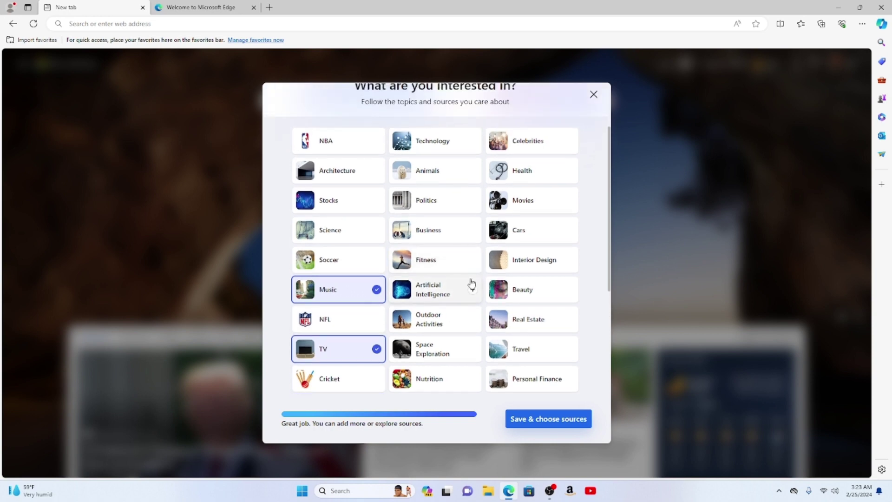
left_click(337, 152)
left_click(530, 144)
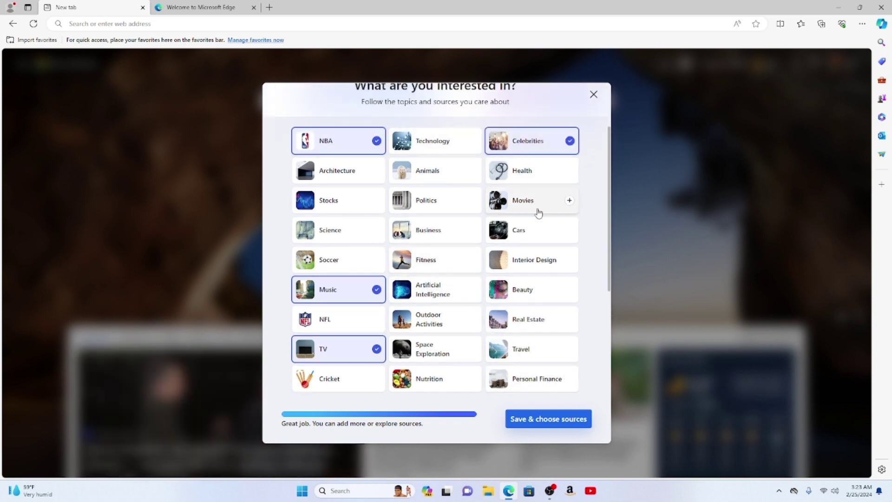
left_click(512, 172)
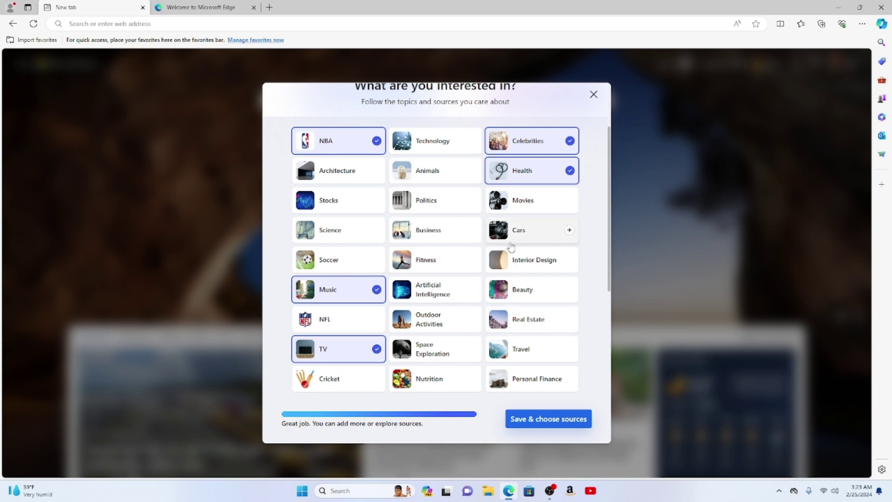
Add Politics, Stocks, Movies, Cars, Business, Science, Soccer, and Fitness to the followed topics
left_click(426, 207)
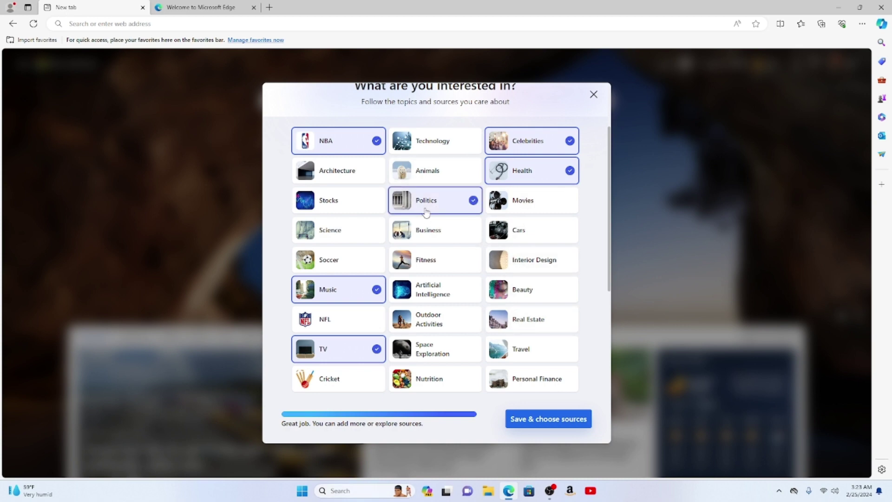
left_click(339, 212)
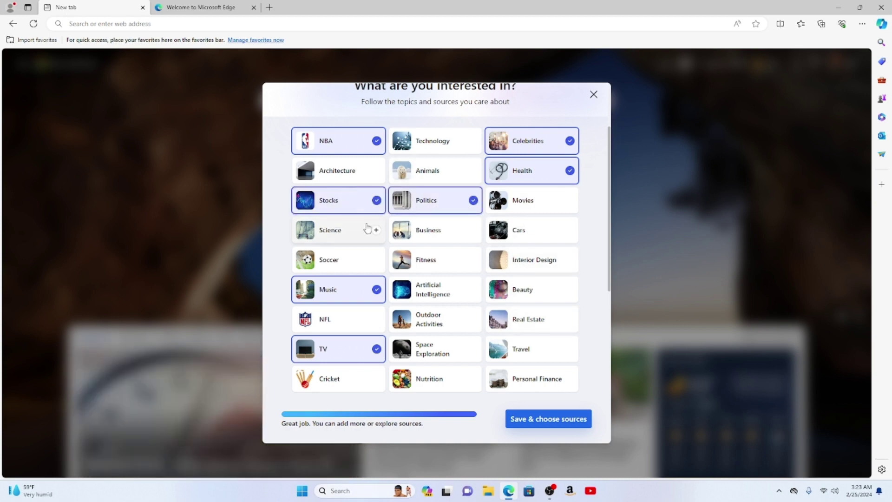
left_click(502, 208)
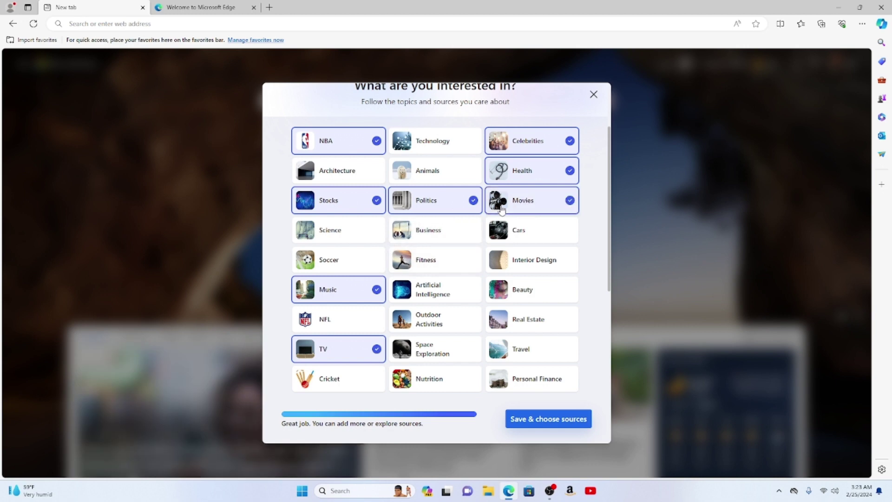
left_click(510, 229)
left_click(427, 231)
left_click(346, 230)
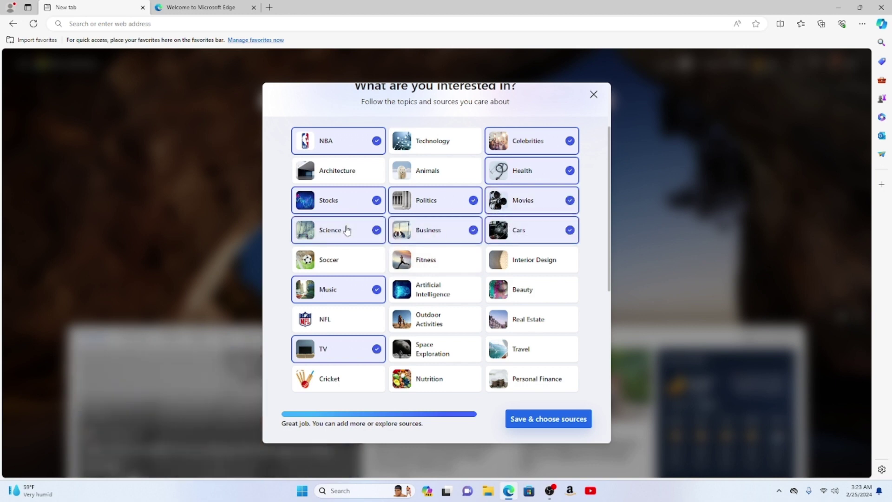
left_click(360, 259)
left_click(422, 258)
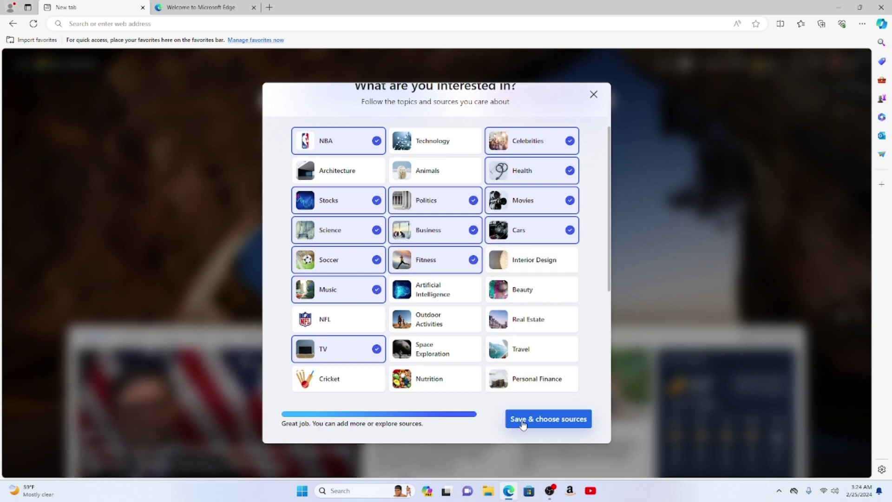
Add Outdoor Activities, Nutrition, and Climate Change to the followed topics, and save the selection to continue to choosing sources
left_click(453, 326)
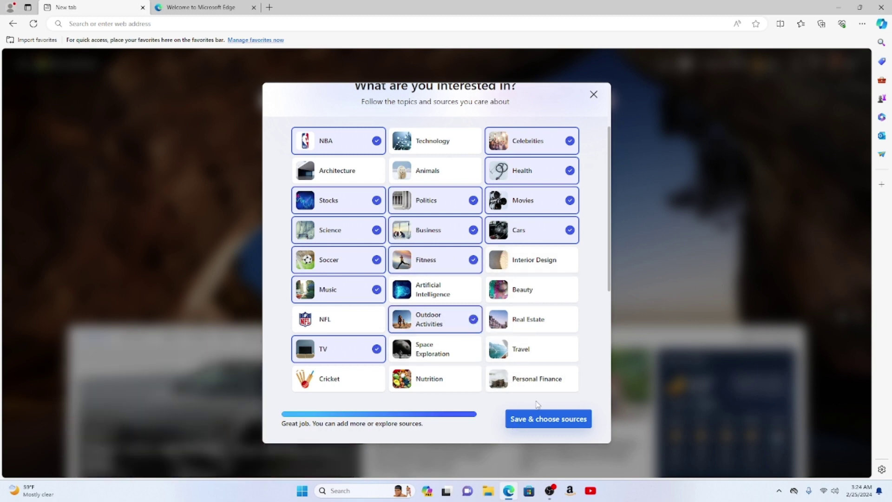
scroll(530, 391, "down", 3)
left_click(514, 374)
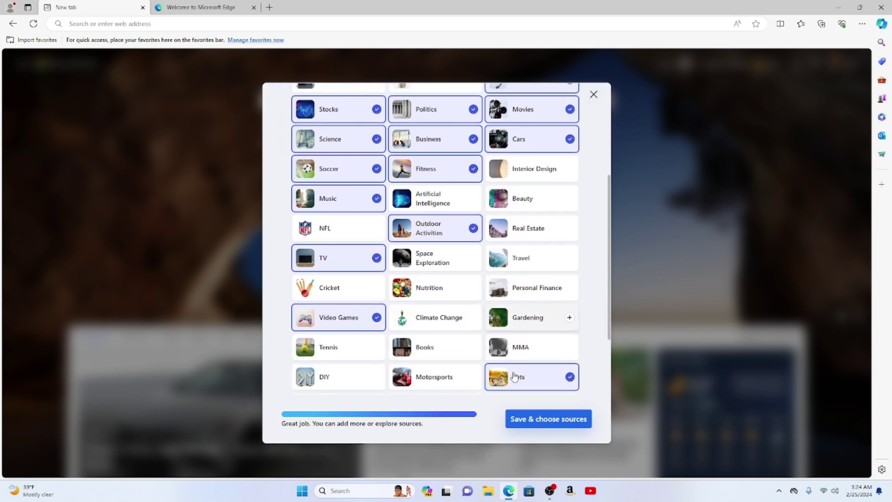
left_click(447, 291)
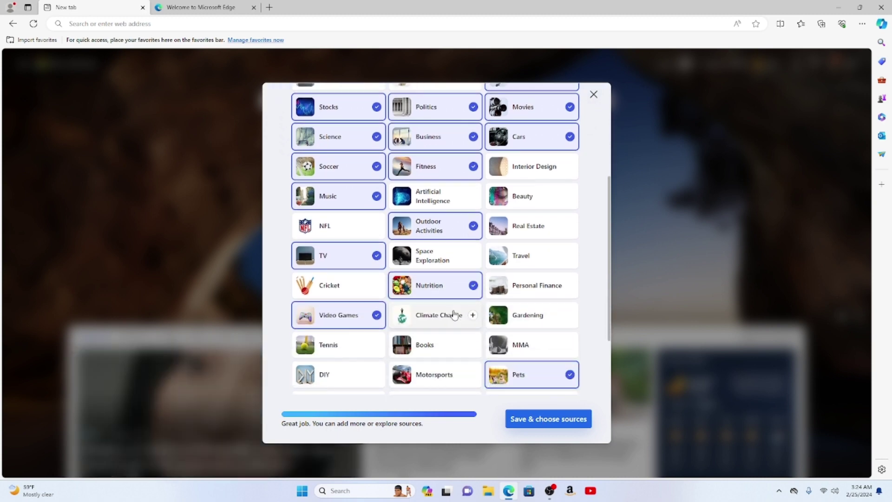
left_click(454, 313)
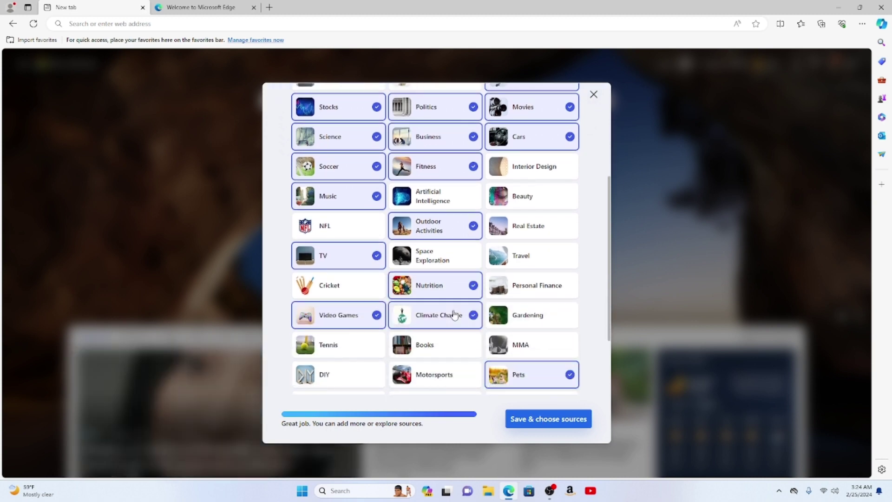
left_click(550, 420)
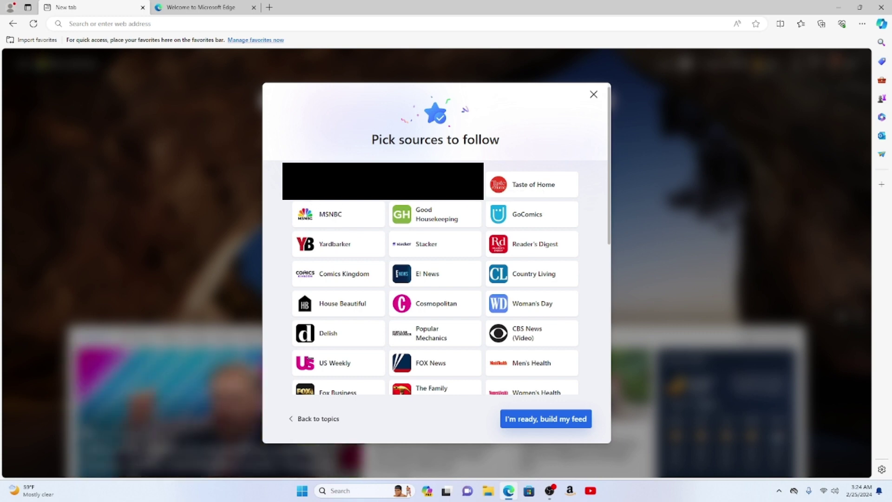
Follow MSNBC, The Weather Channel, and The Washington Post as news sources and build the feed
left_click(335, 214)
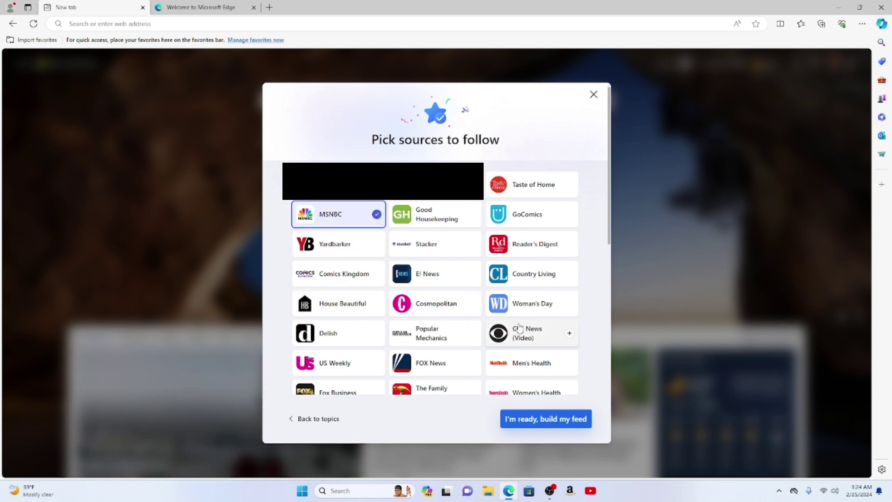
scroll(534, 306, "down", 2)
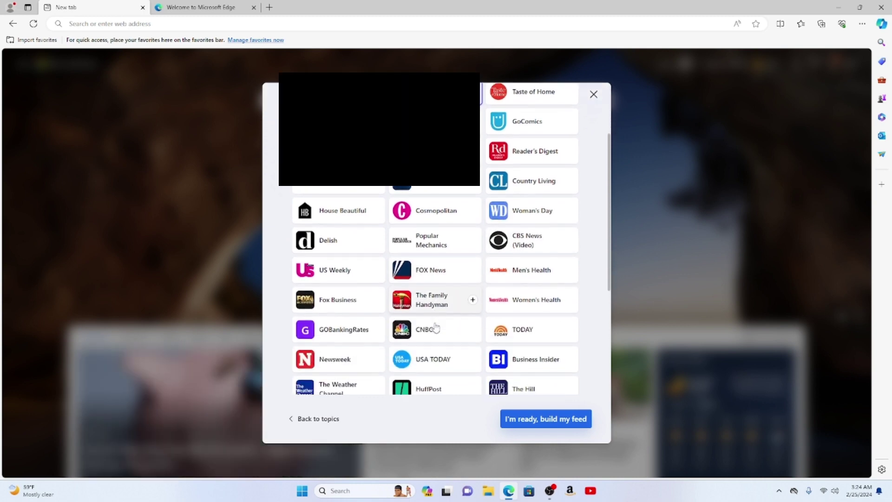
scroll(436, 328, "down", 4)
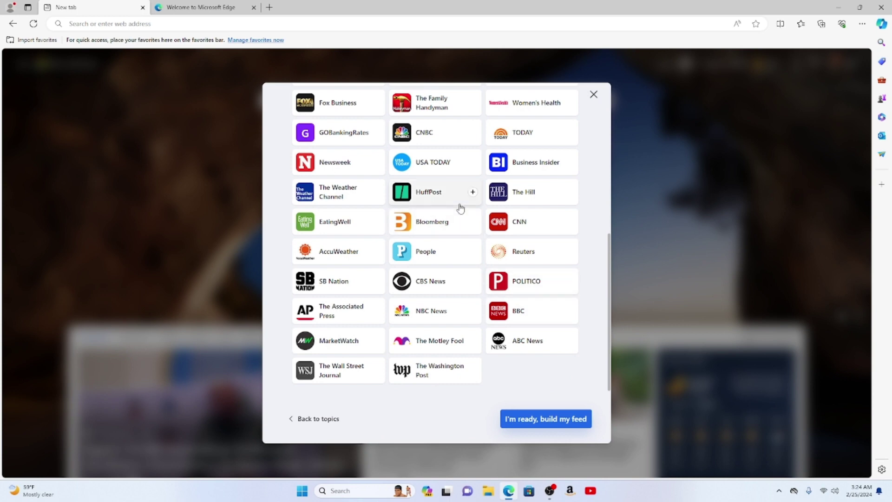
left_click(347, 195)
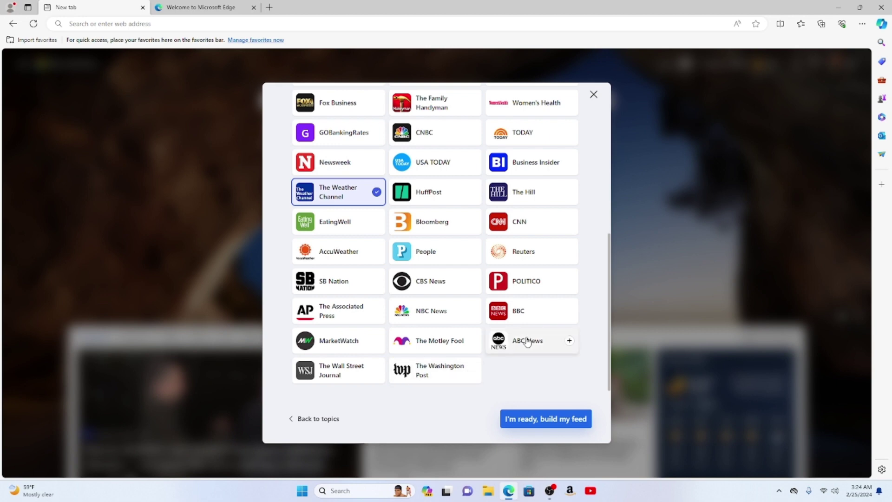
left_click(437, 372)
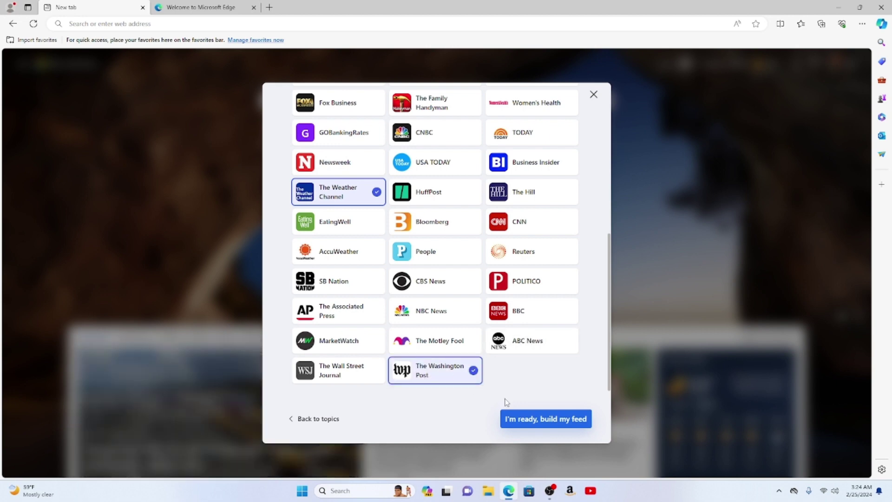
left_click(528, 420)
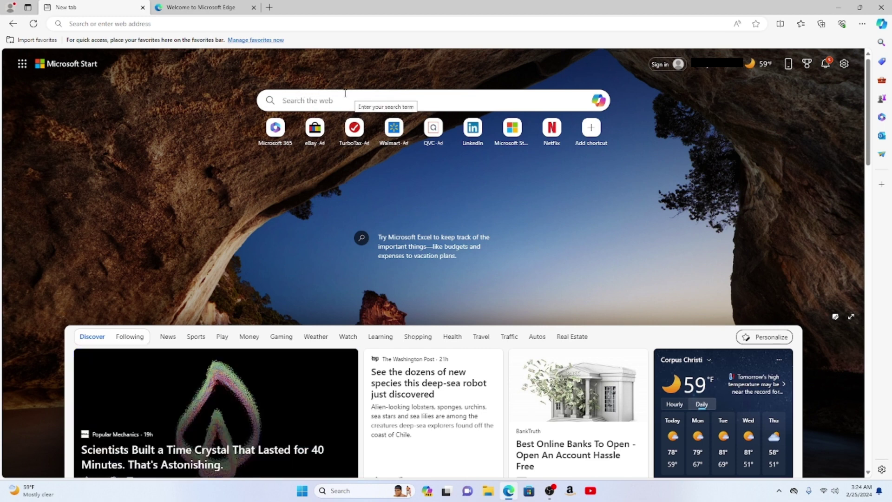
Go to google.com in the current tab
left_click(255, 23)
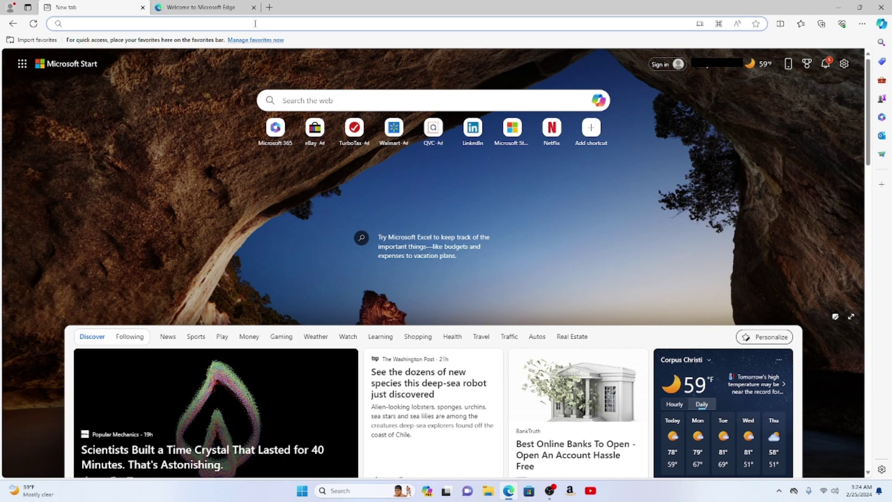
type("google")
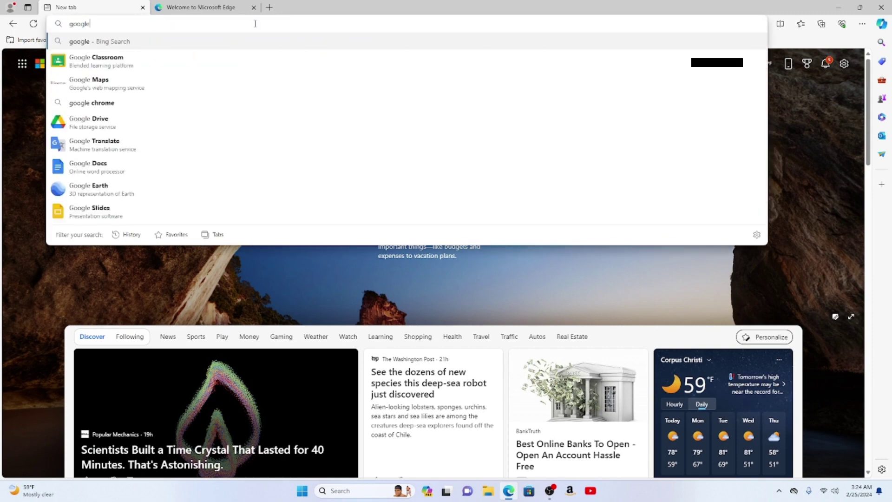
type(".com")
key("Return")
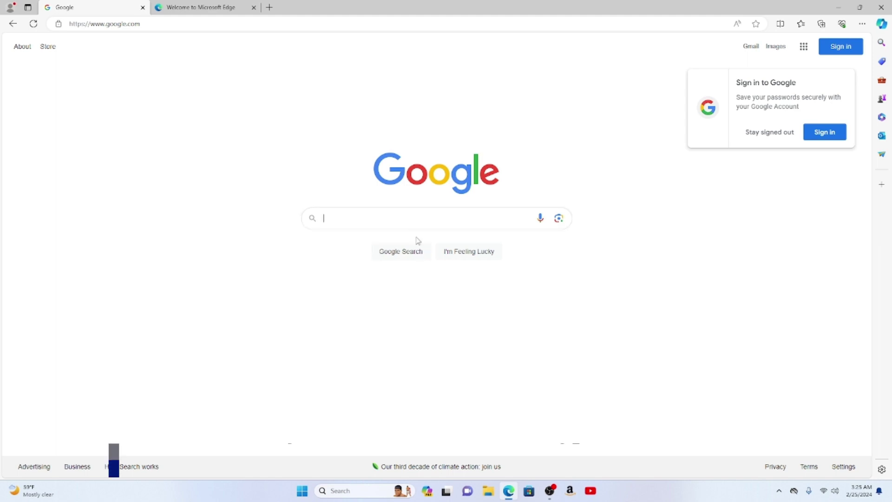
Start creating a Google account for personal use and submit the account holder's first and last name
left_click(856, 47)
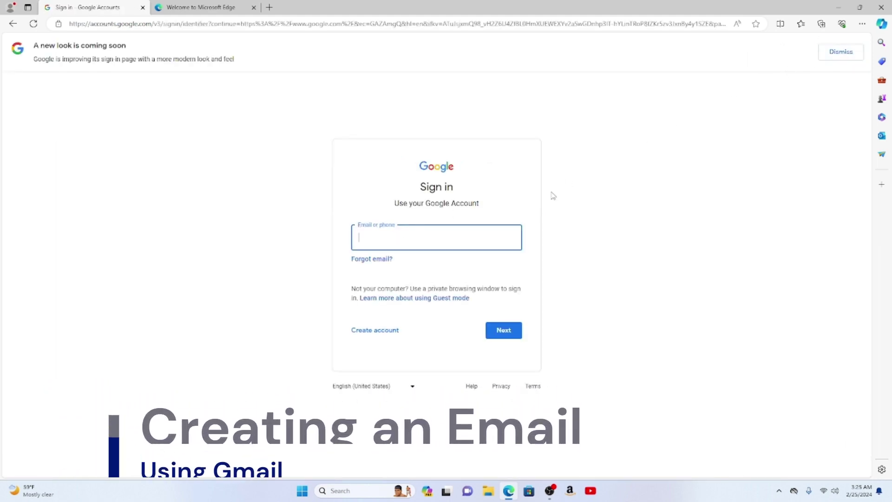
left_click(370, 334)
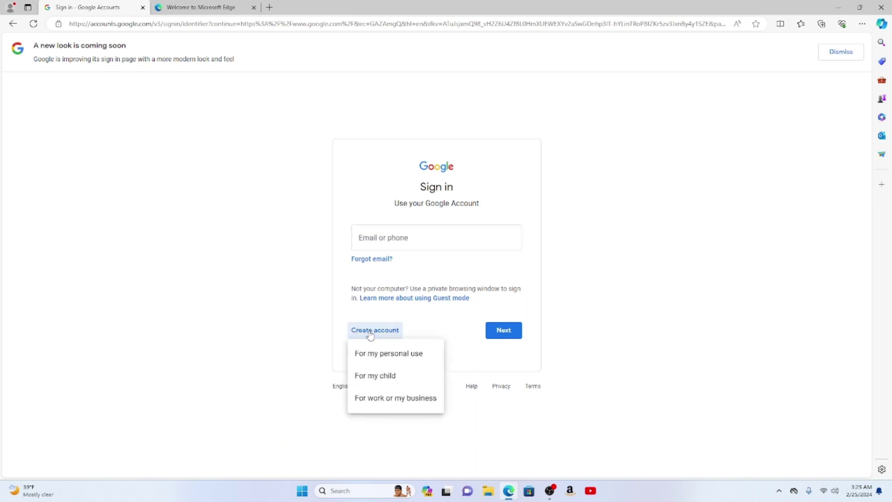
left_click(373, 354)
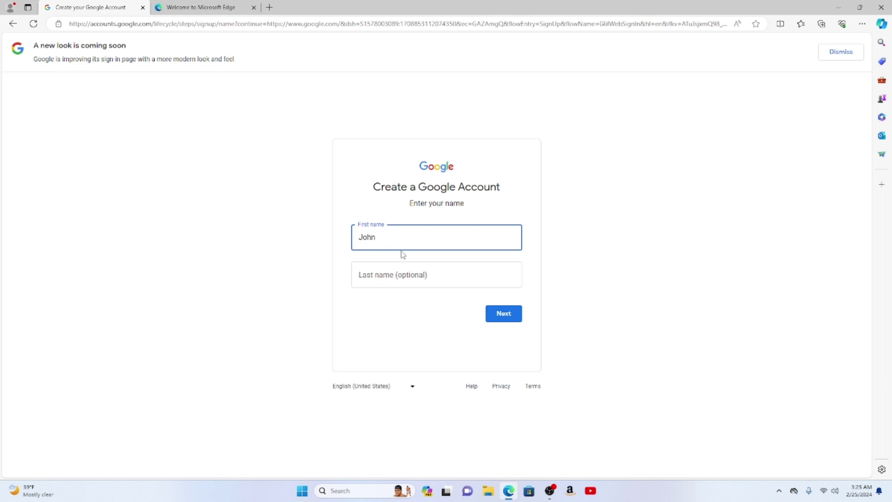
left_click(406, 269)
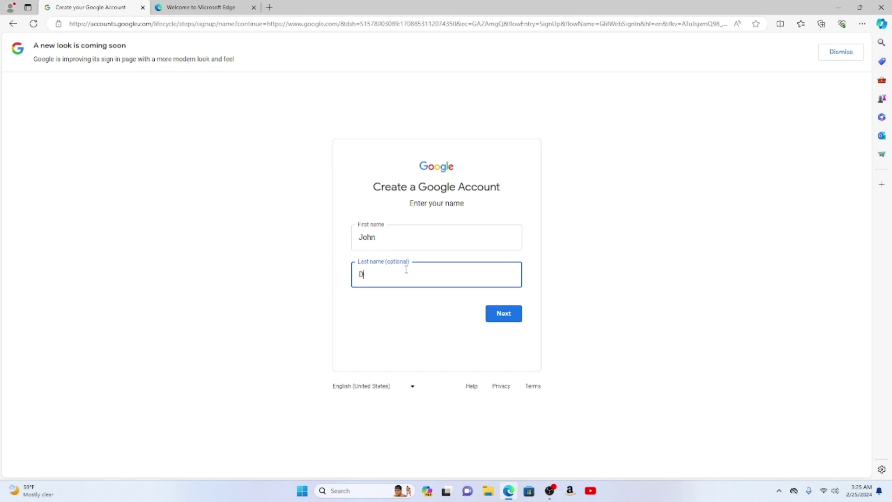
left_click(489, 312)
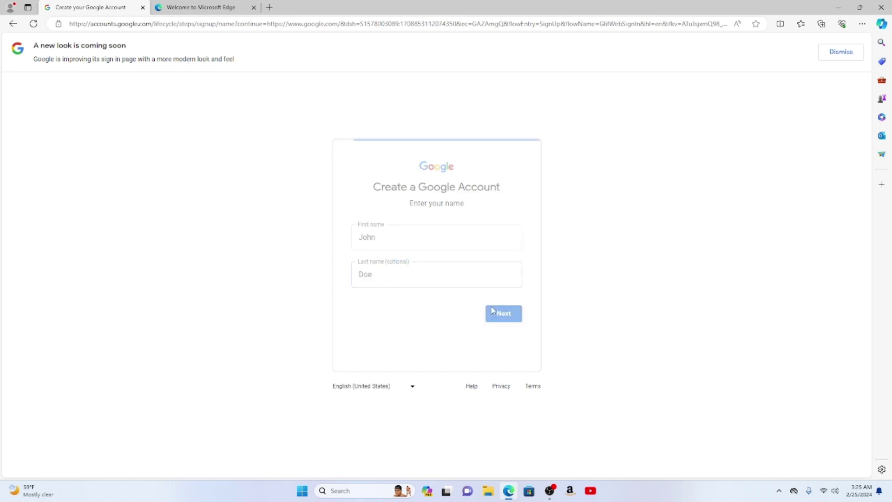
Enter the date of birth, set the gender to Male, and submit the basic information
left_click(384, 242)
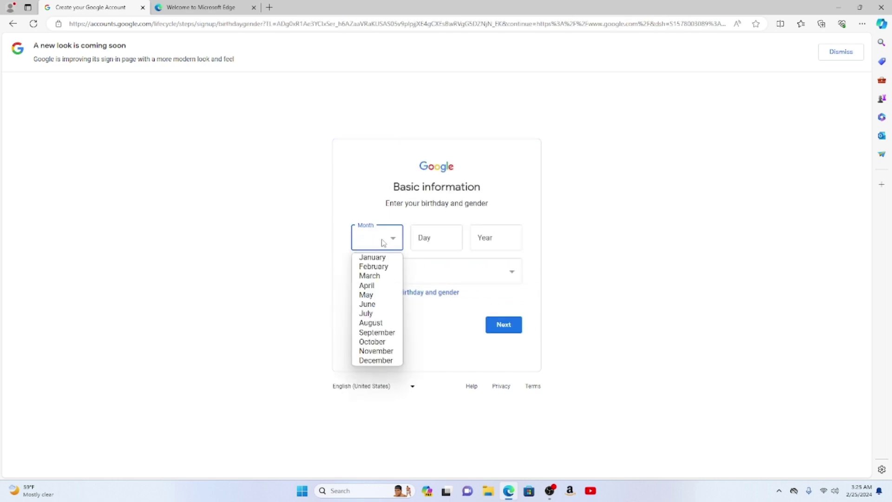
left_click(371, 257)
left_click(438, 232)
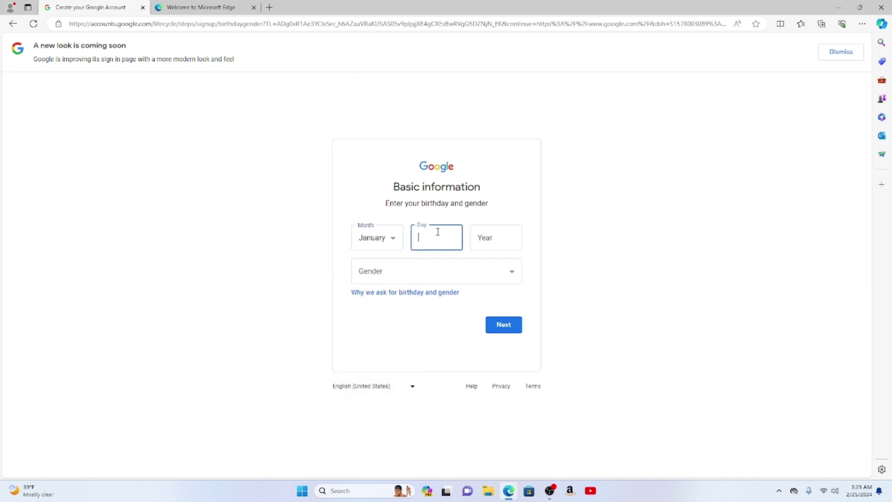
type("1")
left_click(507, 239)
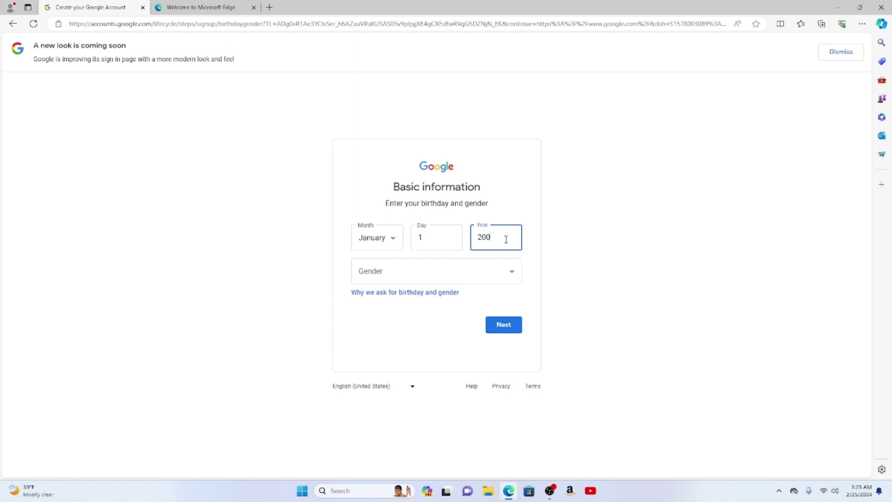
left_click(474, 276)
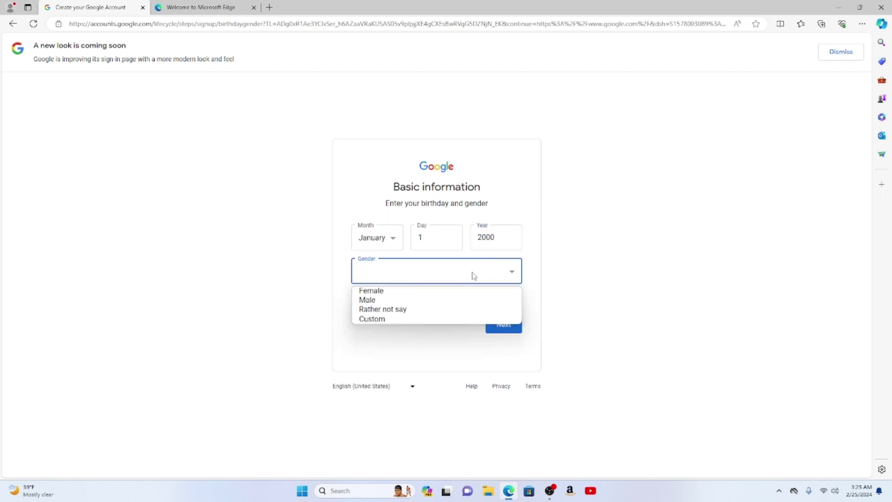
left_click(430, 301)
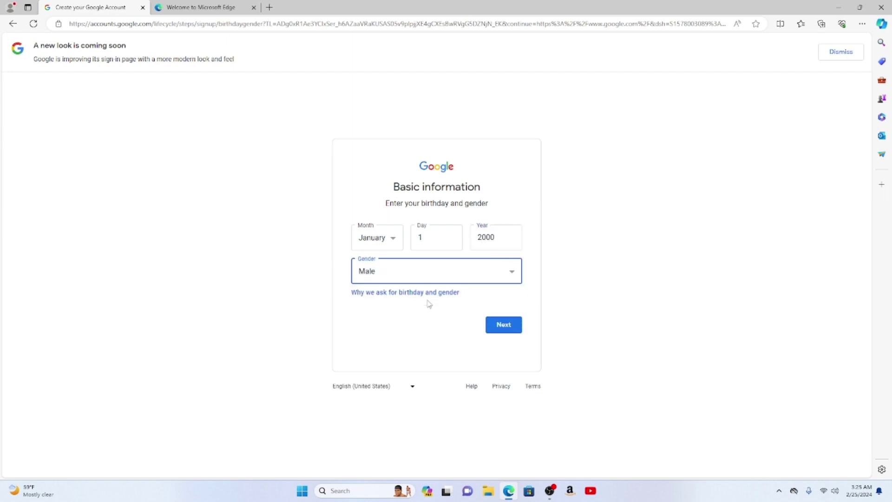
left_click(504, 326)
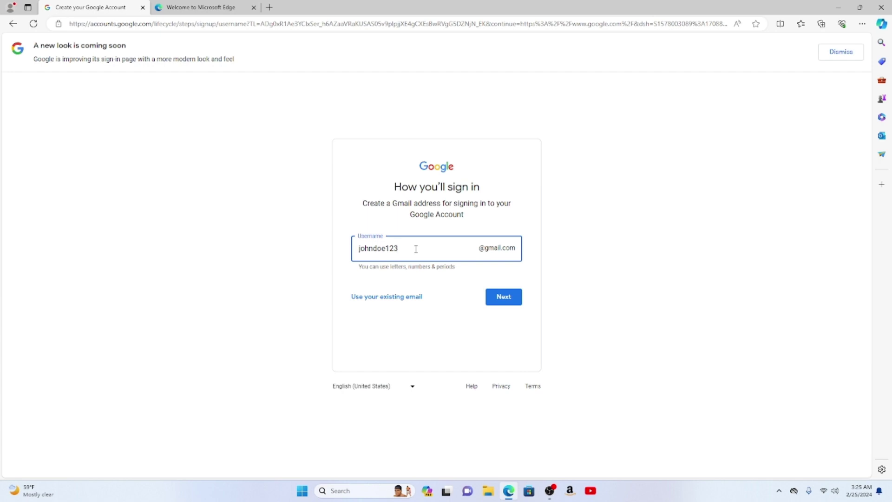
Try to submit a custom Gmail username, and choose the second suggested available username instead
left_click(496, 298)
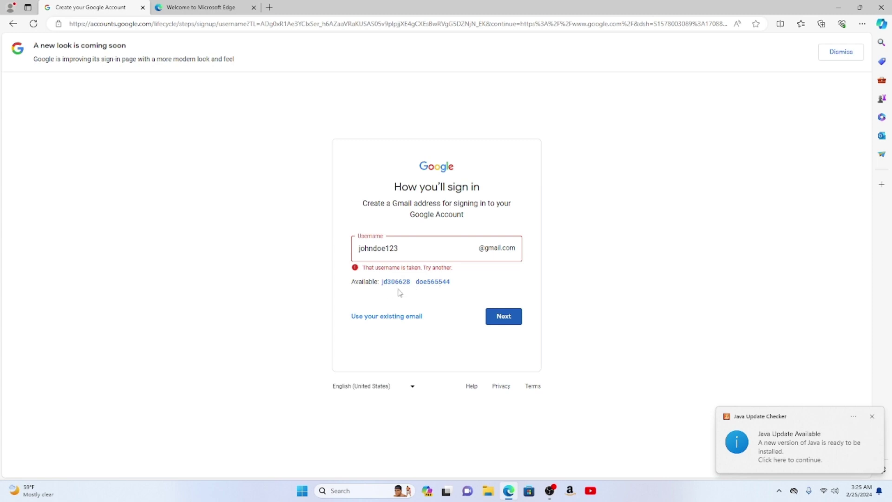
left_click(431, 285)
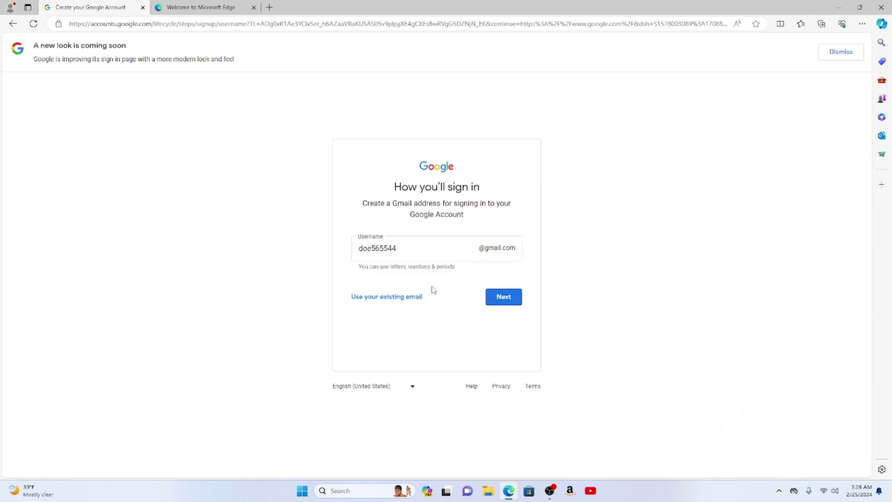
Find and open Notepad, and move its window aside from the Google sign-up form
left_click(382, 486)
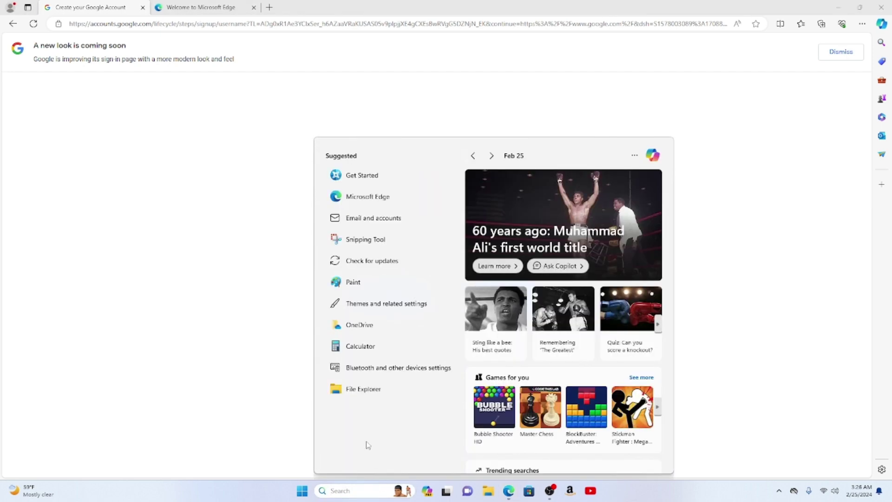
type("notepad")
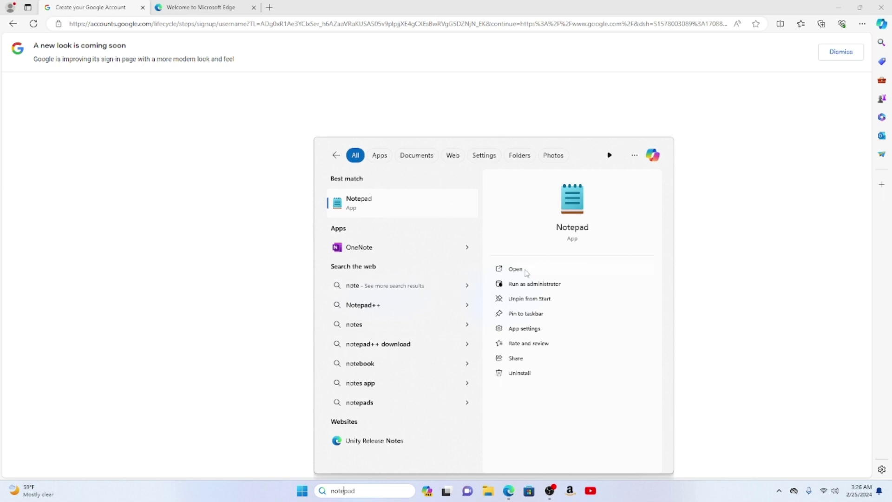
left_click(529, 270)
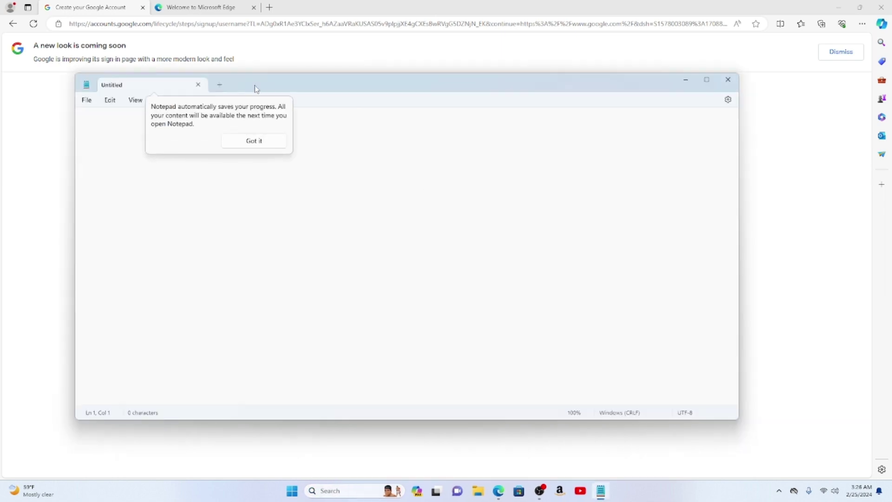
left_click_drag(257, 89, 653, 159)
left_click_drag(410, 247, 300, 251)
key("ctrl+c")
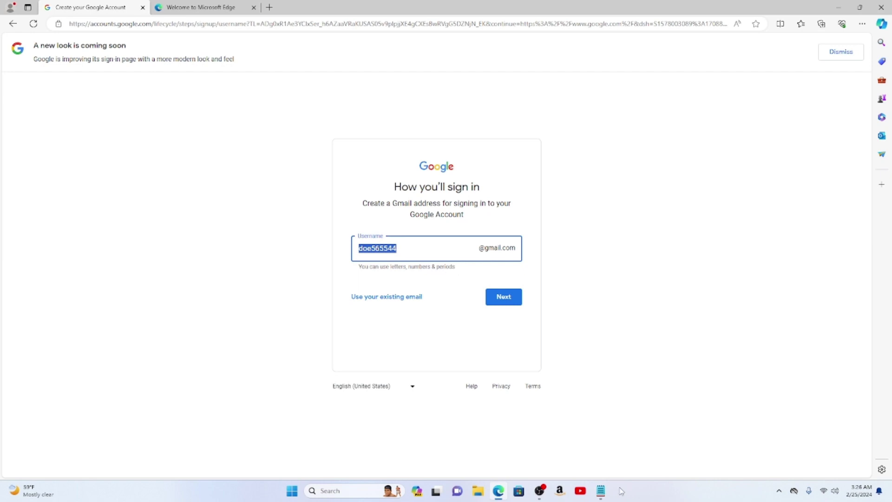
left_click(601, 494)
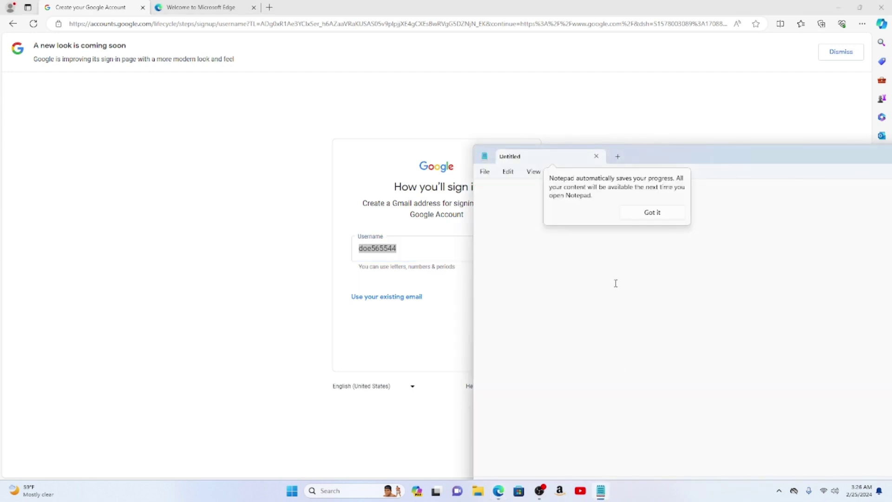
key("ctrl+v")
left_click_drag(661, 155, 417, 299)
type("@g")
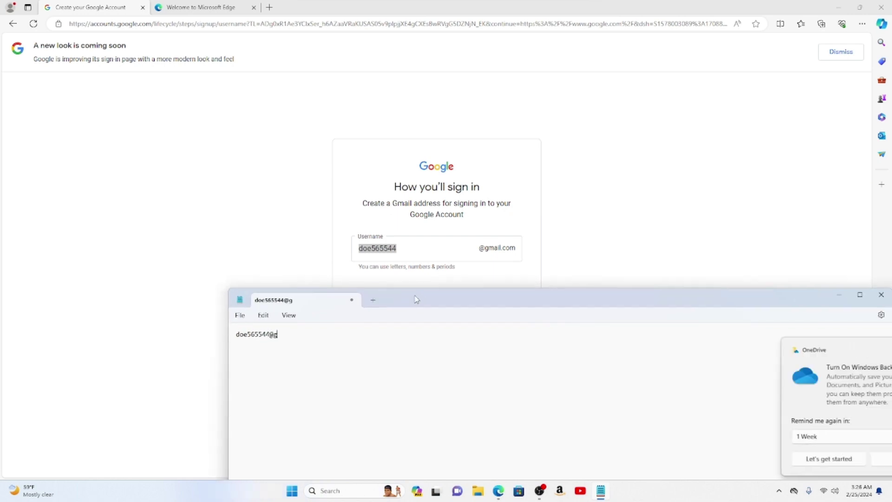
type("mail.com")
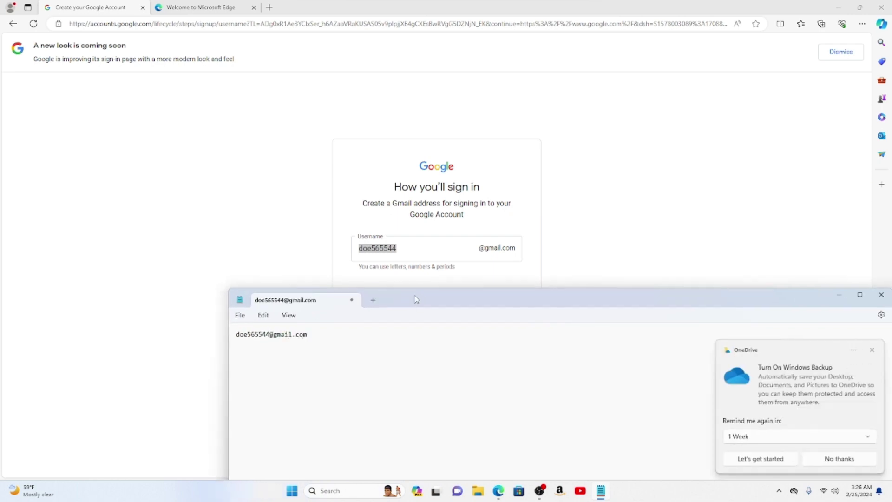
left_click(873, 351)
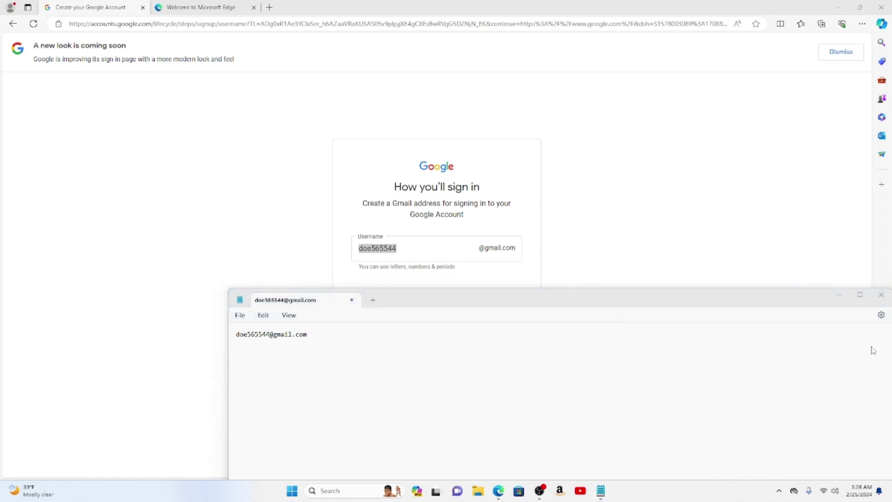
left_click(471, 353)
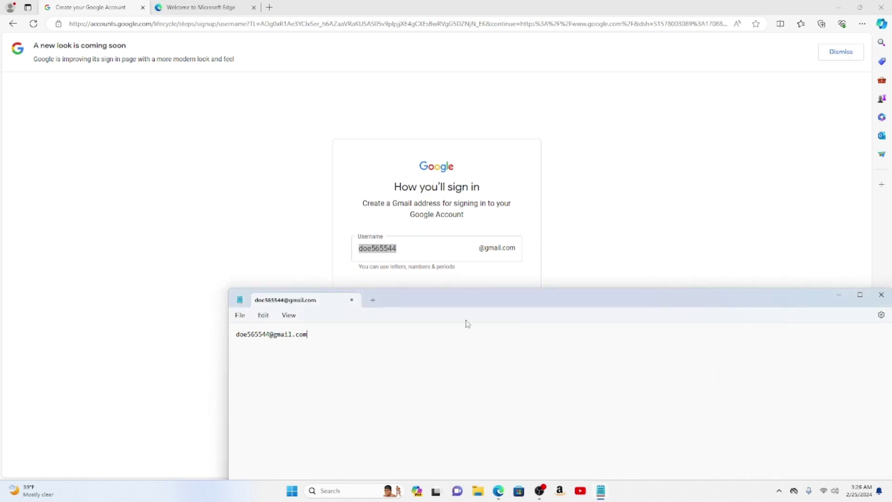
left_click(499, 192)
left_click(492, 300)
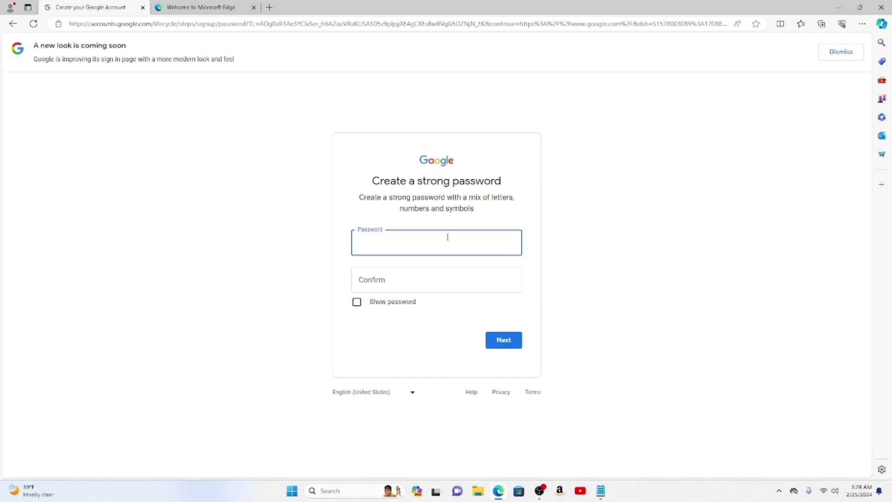
Enter the account password, repeat it in the confirmation field, and submit it for the new Google account
type("*********")
left_click(399, 277)
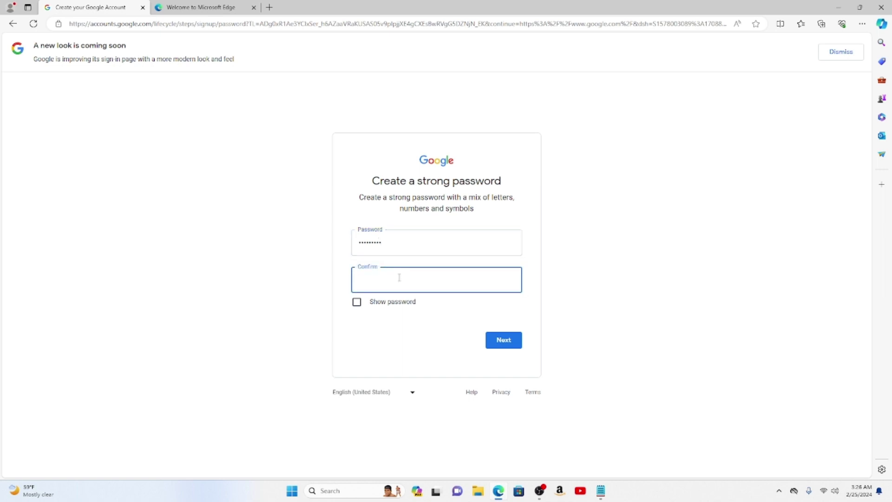
type("****")
key("BackSpace")
key("BackSpace")
key("BackSpace")
key("BackSpace")
type("*********")
left_click(604, 493)
left_click(300, 285)
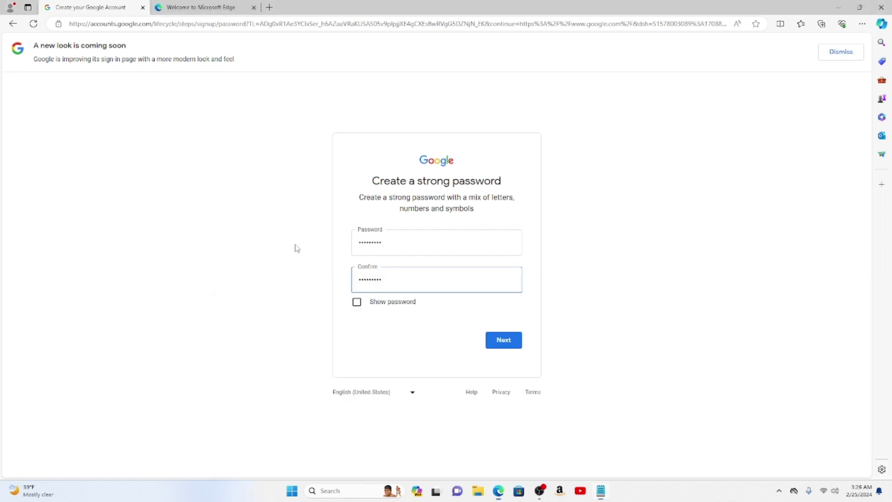
left_click(493, 343)
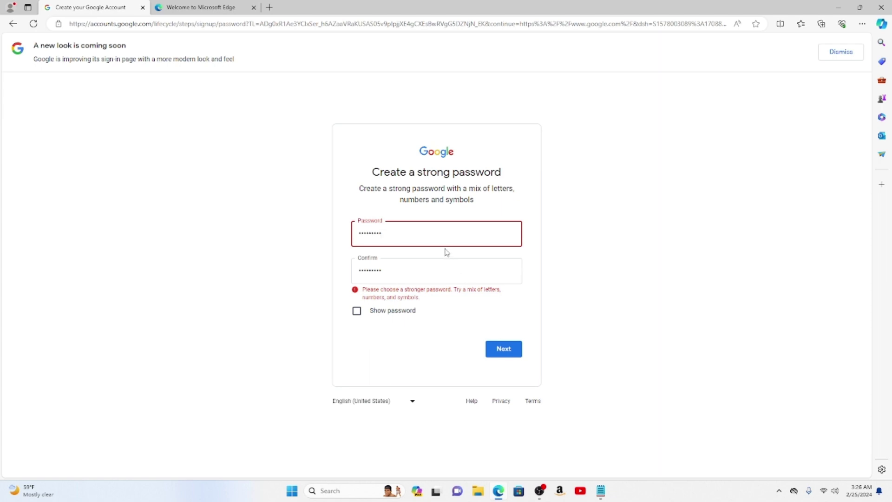
Enter a stronger account password in both the password and confirmation fields, and submit it
left_click(436, 272)
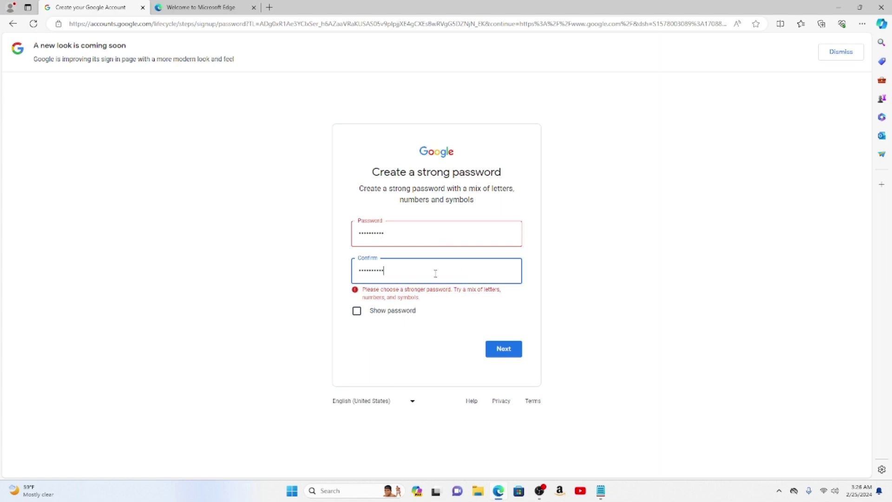
left_click(498, 350)
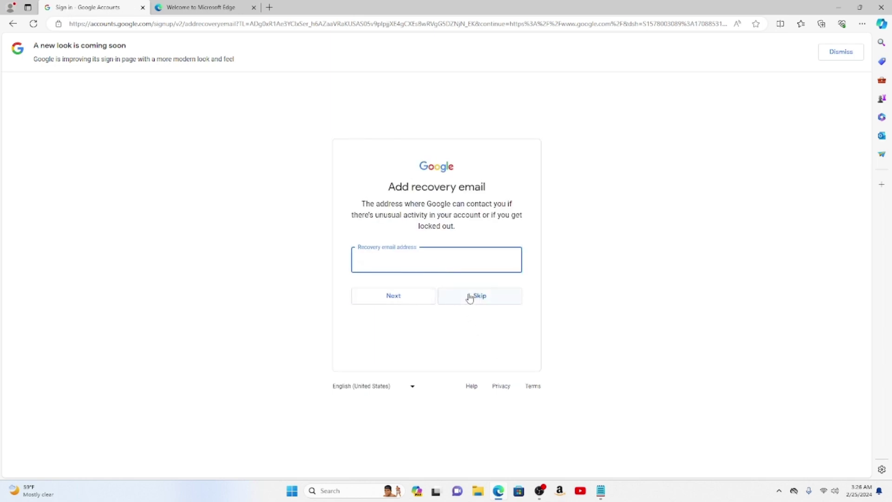
Skip adding a recovery email address and accept the reviewed account info for the new Google account
left_click(496, 304)
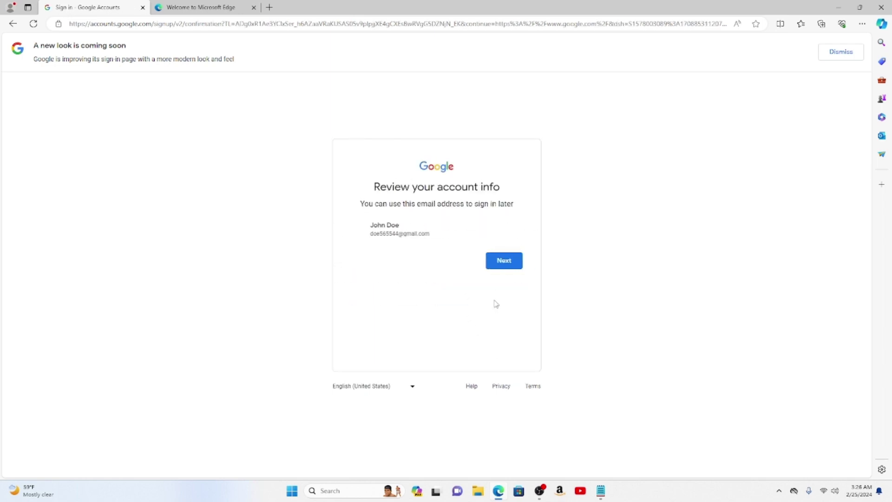
left_click(511, 261)
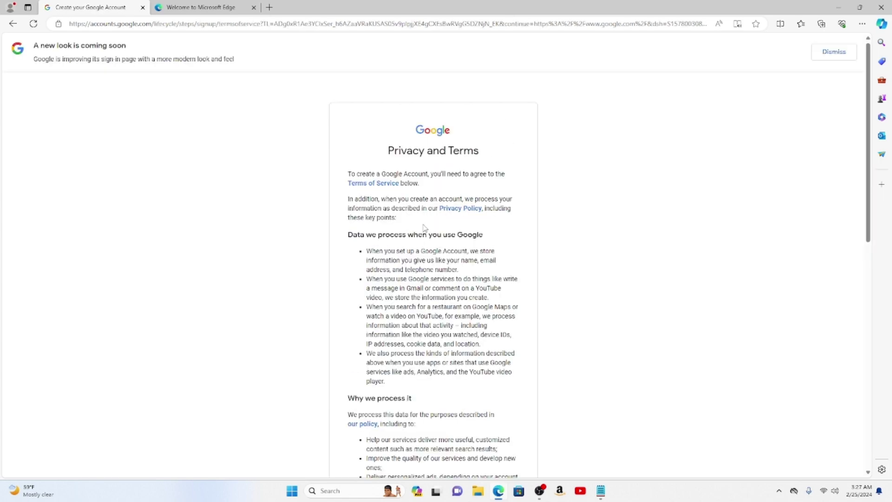
Read through Google's Privacy and Terms, and expand the additional options at the end of the text
scroll(424, 228, "down", 5)
scroll(425, 229, "up", 5)
scroll(356, 174, "down", 3)
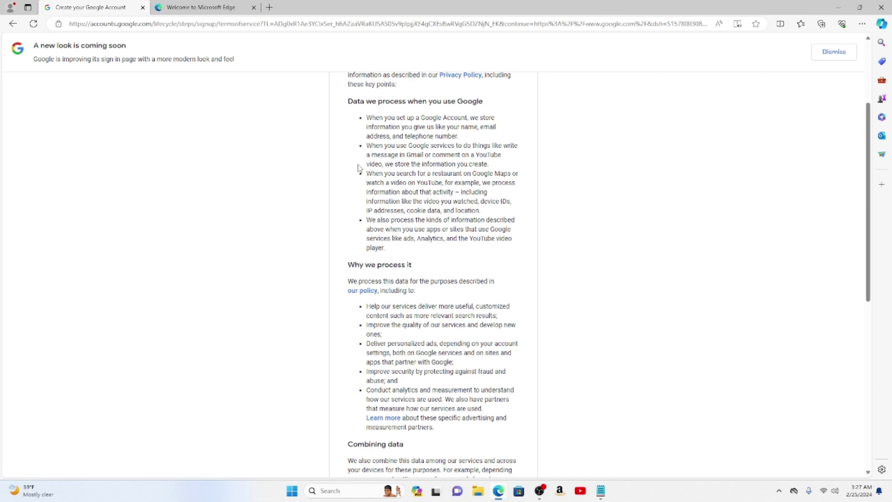
scroll(358, 168, "down", 3)
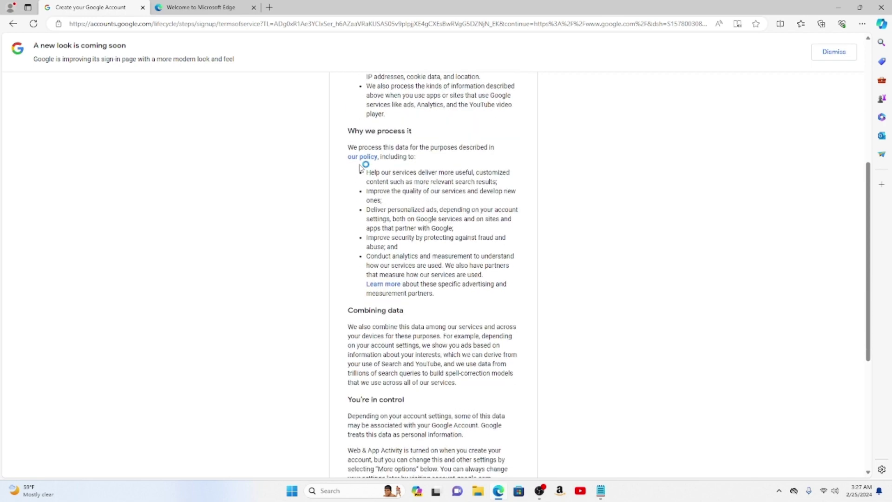
scroll(361, 169, "down", 2)
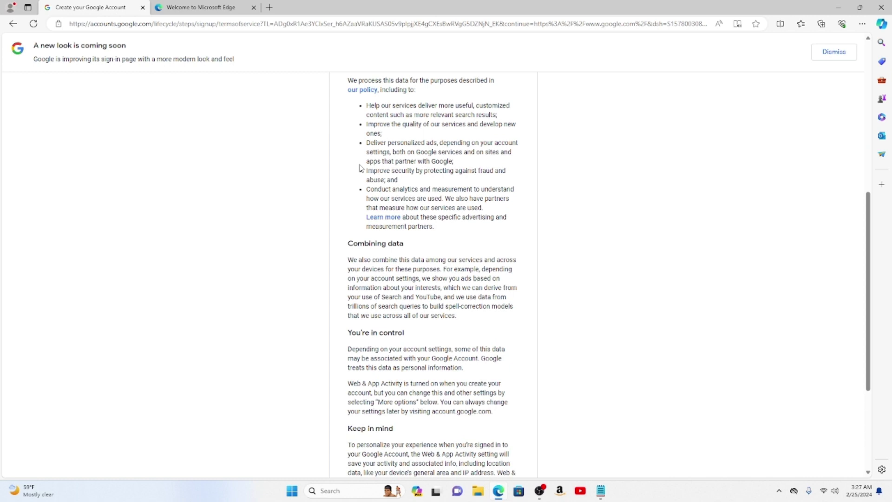
scroll(361, 168, "down", 3)
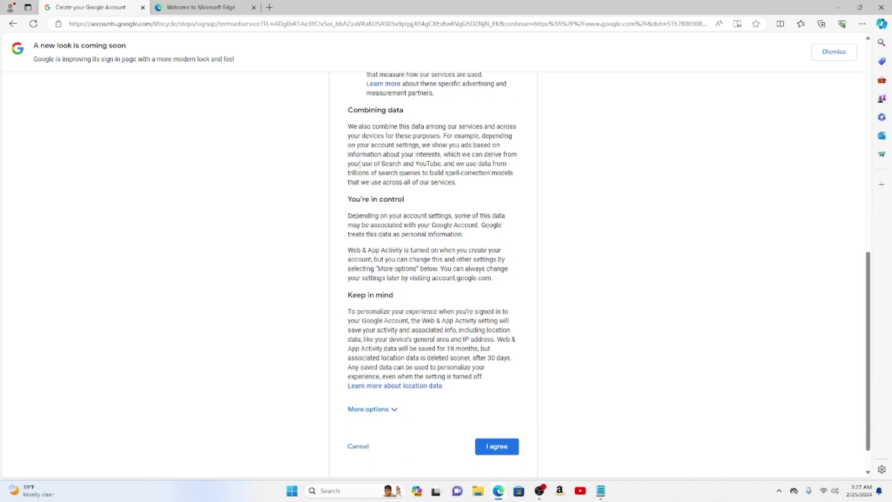
left_click(393, 410)
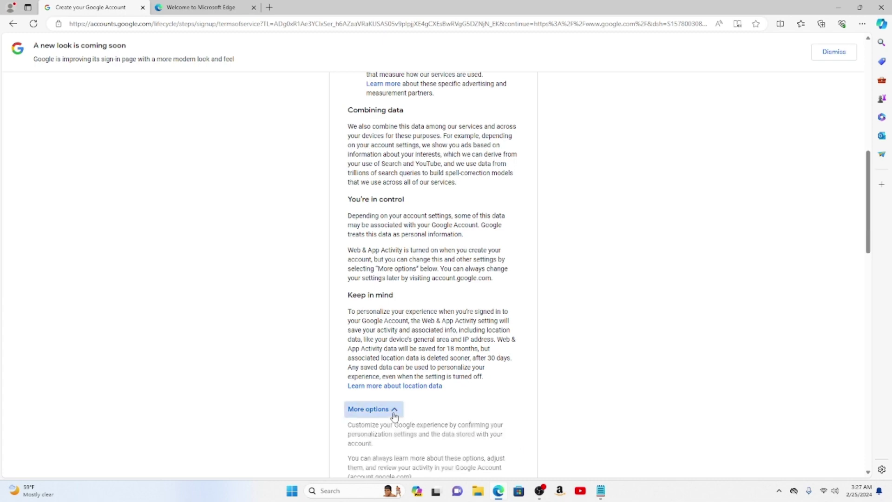
Choose not to save YouTube History in the Google account, and select ads that aren't personalized
scroll(391, 411, "down", 3)
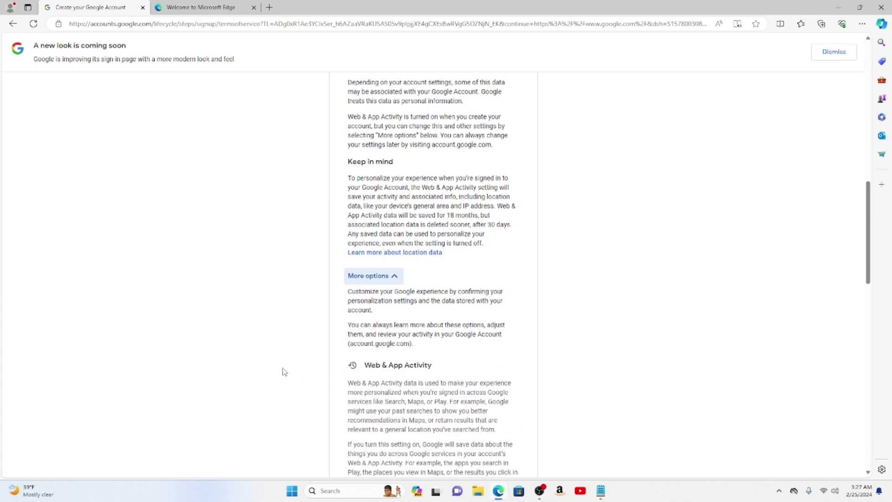
scroll(277, 372, "down", 3)
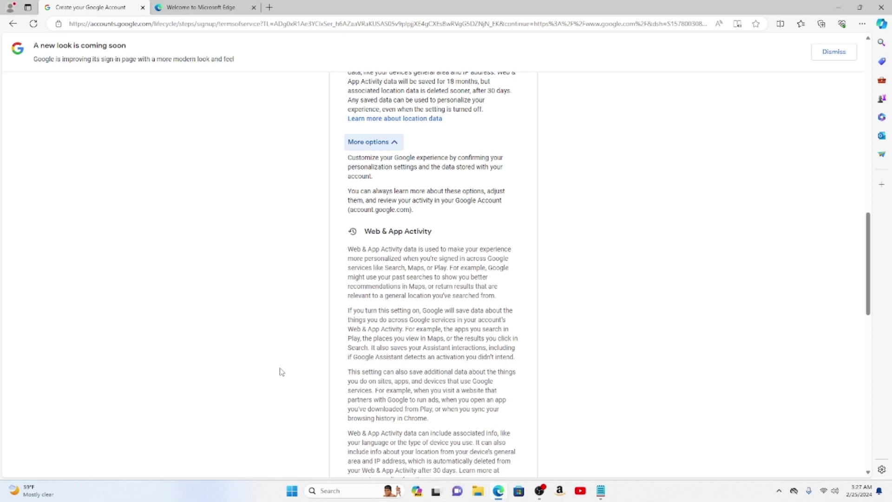
scroll(281, 372, "down", 3)
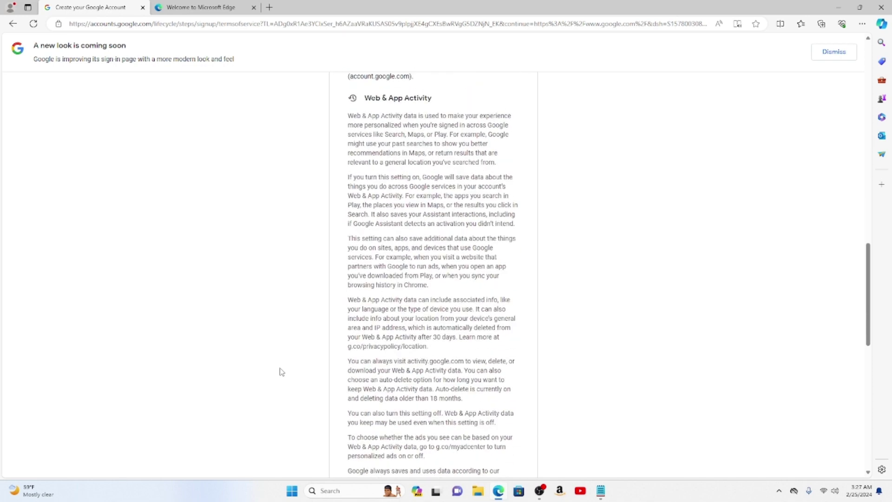
scroll(281, 372, "down", 3)
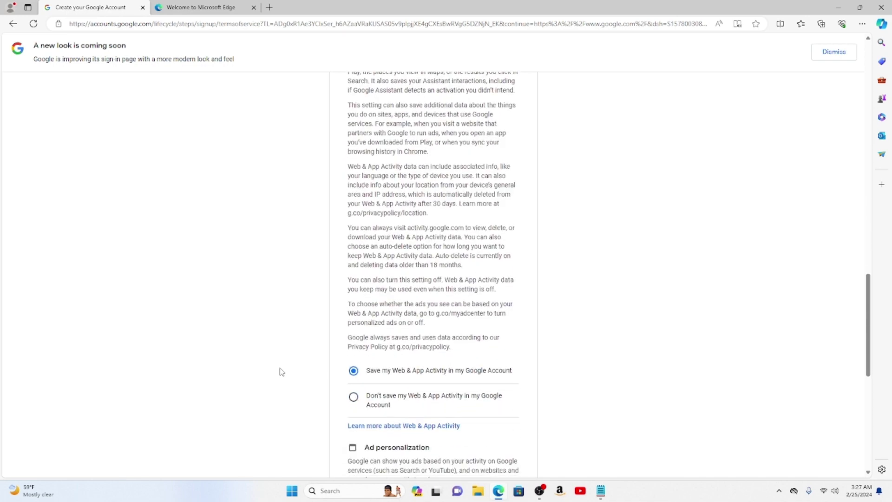
scroll(282, 372, "down", 3)
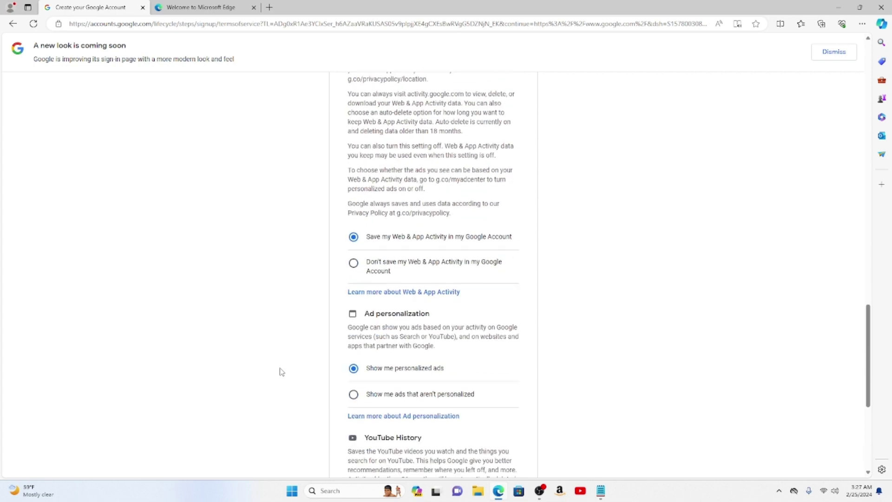
scroll(282, 372, "down", 3)
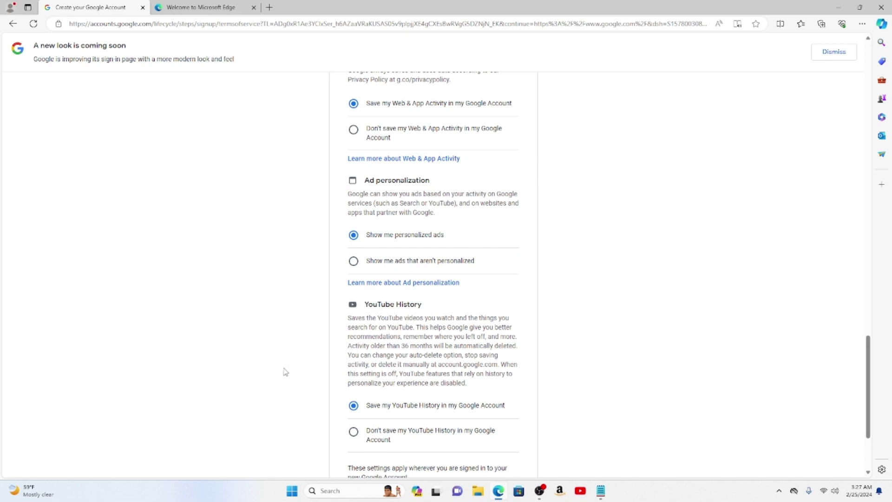
left_click(372, 438)
left_click(437, 270)
scroll(372, 342, "down", 3)
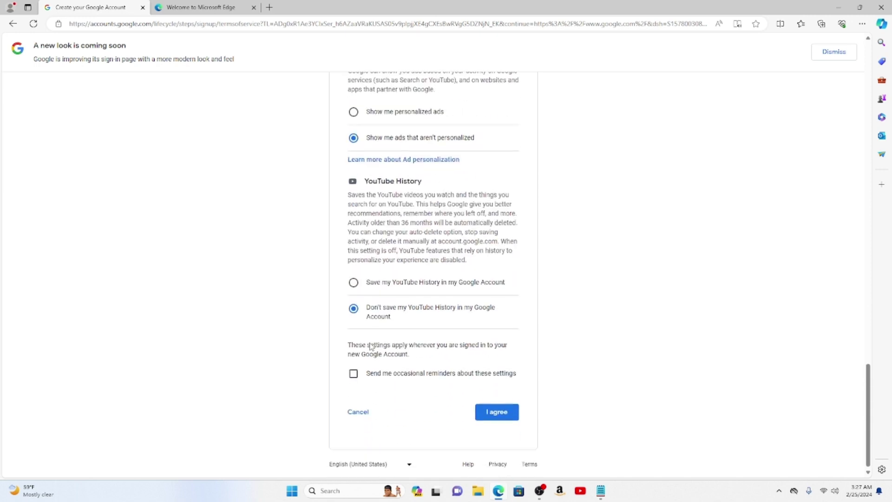
Enable occasional reminders about these settings and agree to the terms to create the Google account
left_click(369, 372)
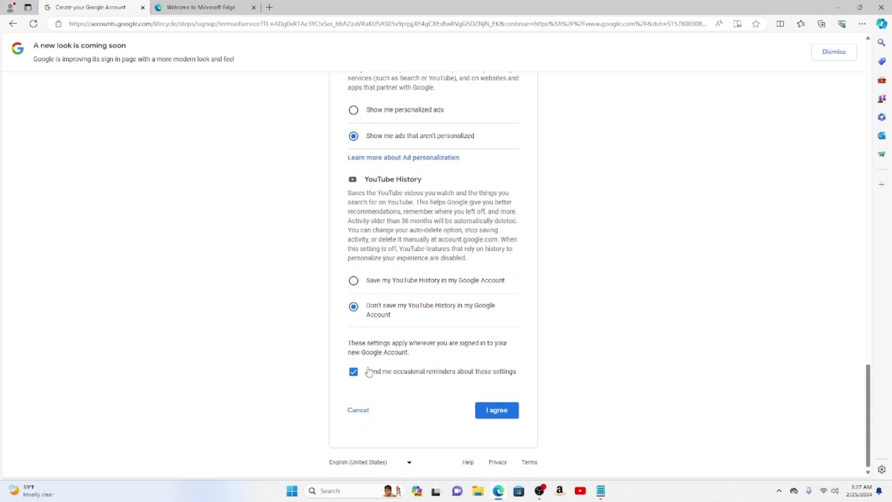
left_click(495, 410)
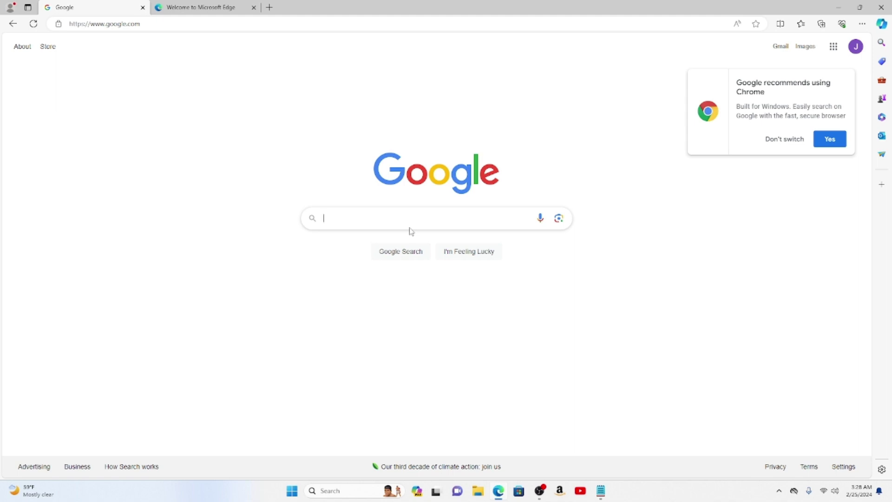
Search Google for firefox and open Mozilla's Firefox page from the results
type("fire")
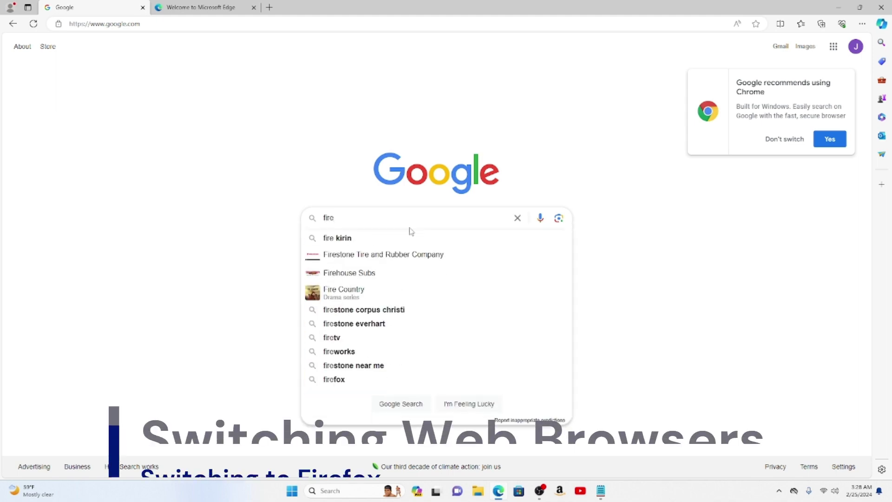
type("fox")
key("Return")
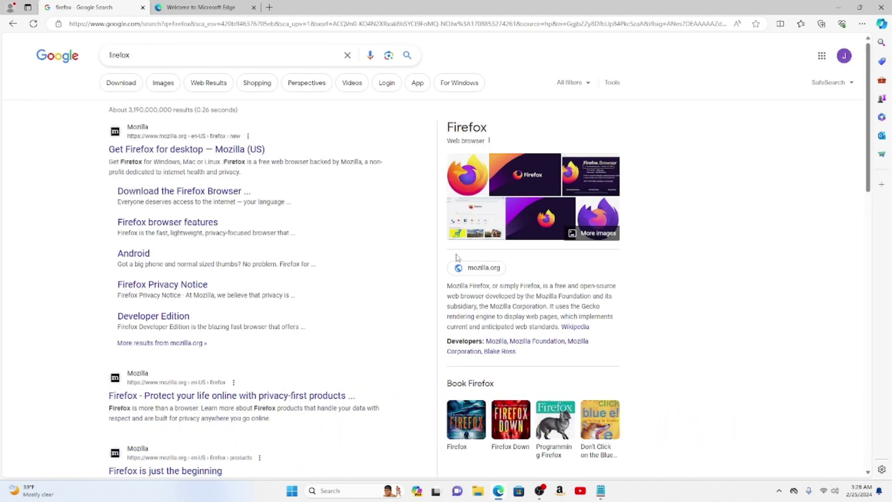
left_click(477, 273)
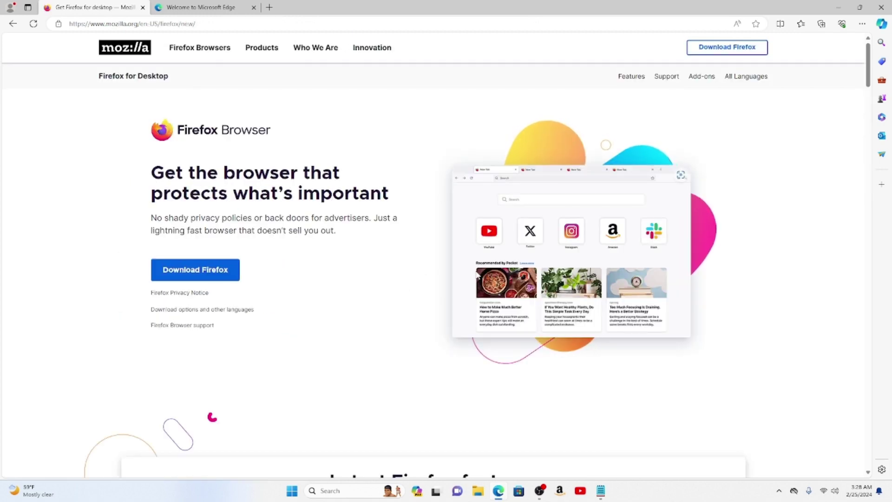
Download the Firefox installer, run Firefox Installer.exe, and bring the installer window to the front
left_click(225, 270)
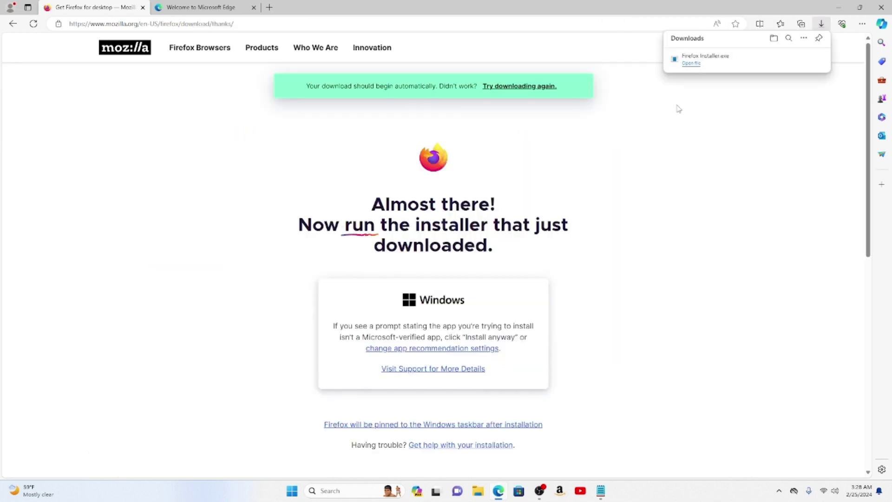
mouse_move(704, 69)
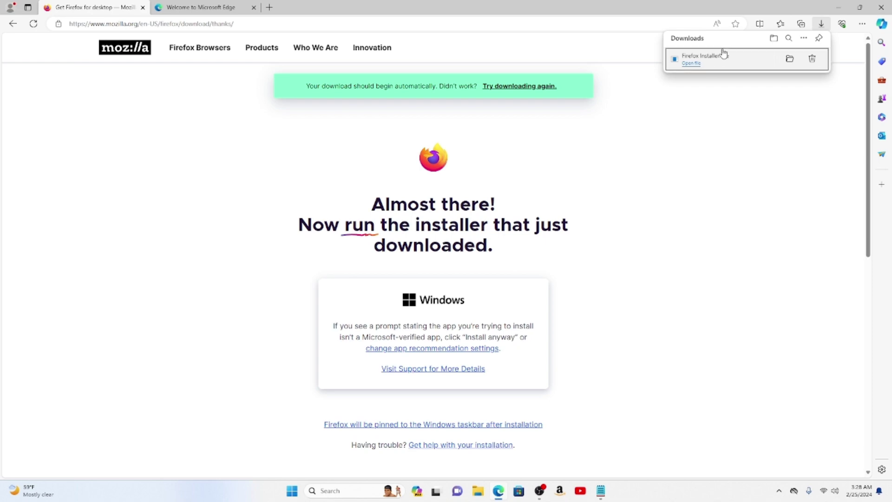
left_click(724, 54)
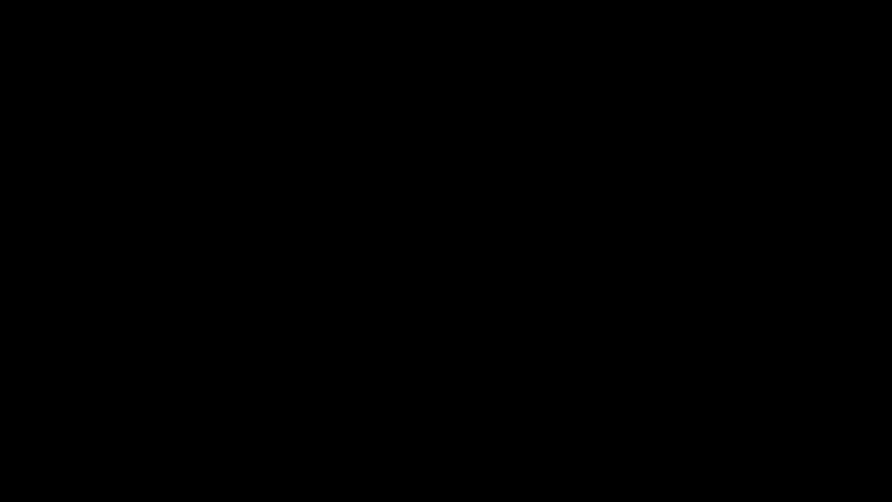
key("super")
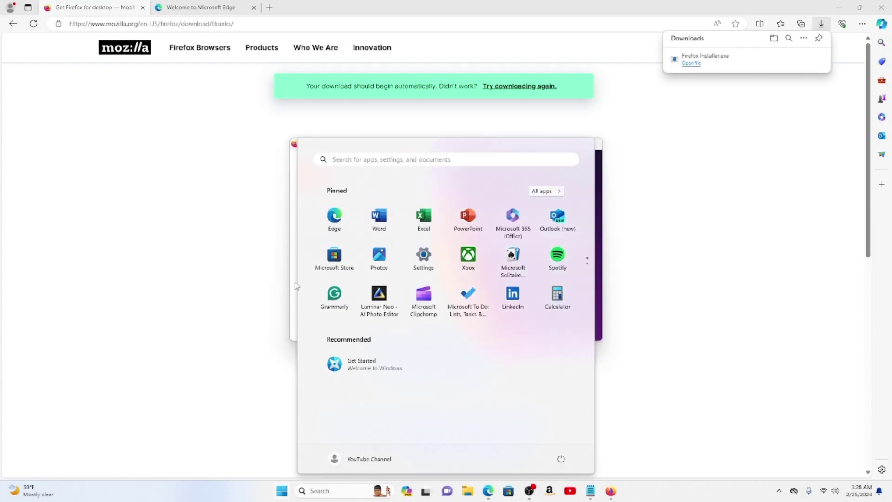
left_click(297, 286)
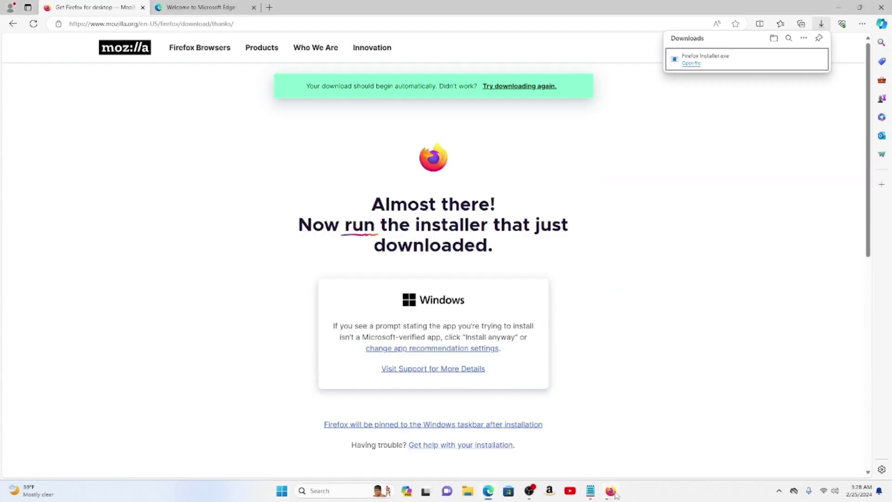
left_click(614, 494)
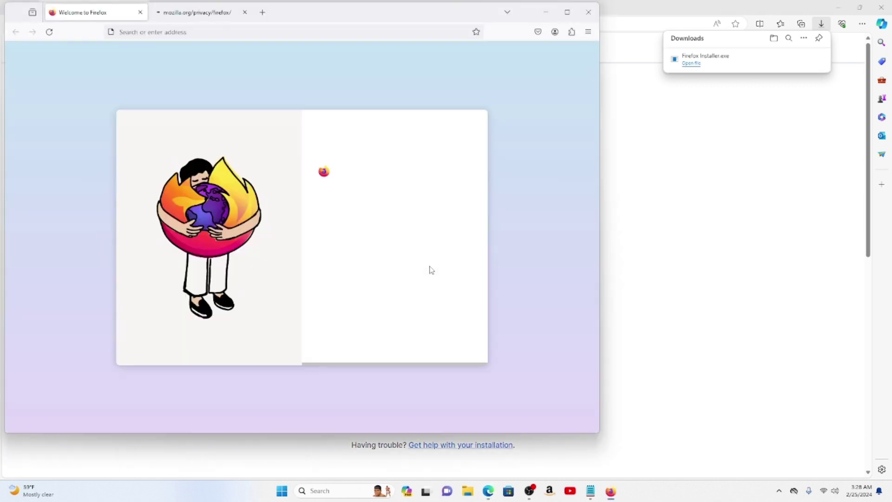
Maximize the Firefox window, continue with pinning, default browser and import enabled, and make Firefox the default browser in Windows Settings
double_click(333, 12)
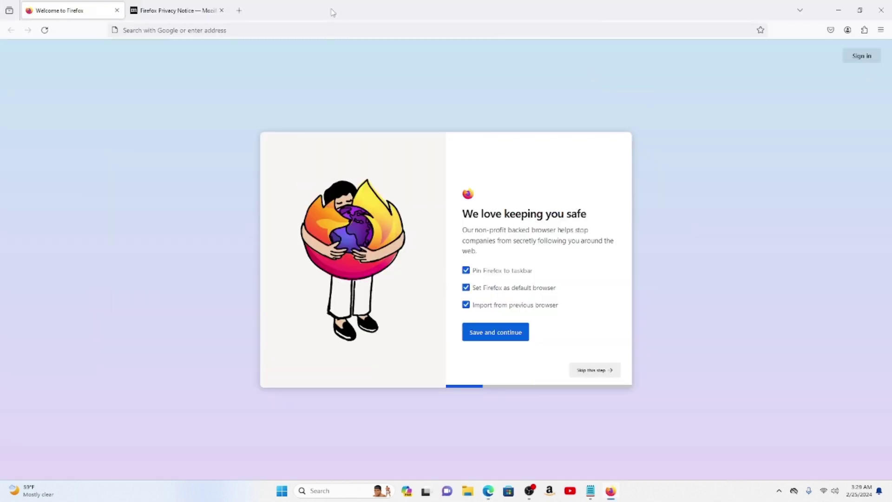
left_click(508, 334)
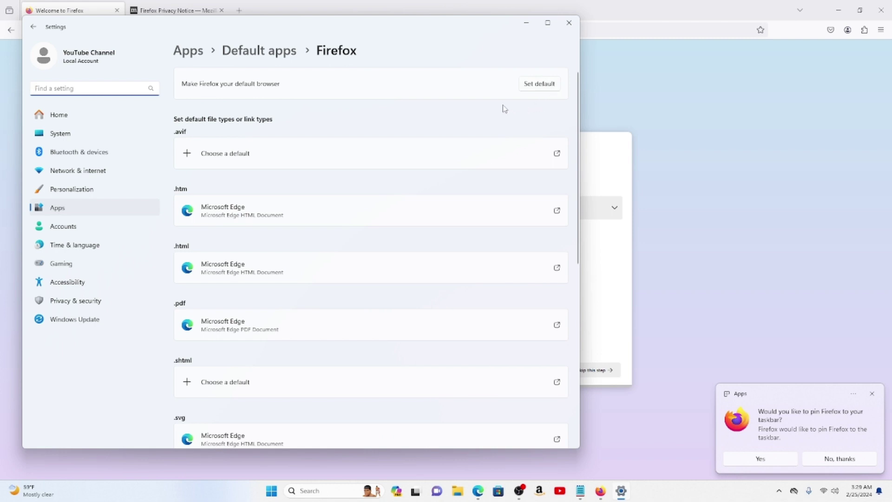
left_click(532, 86)
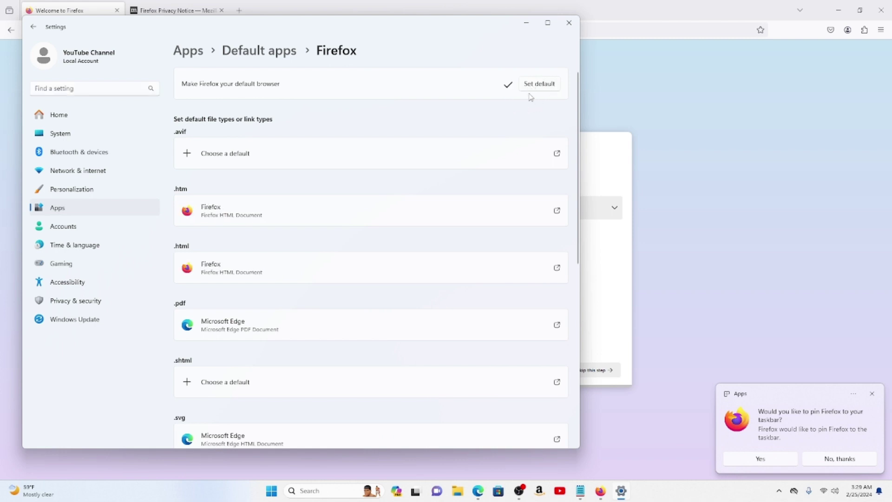
left_click(575, 27)
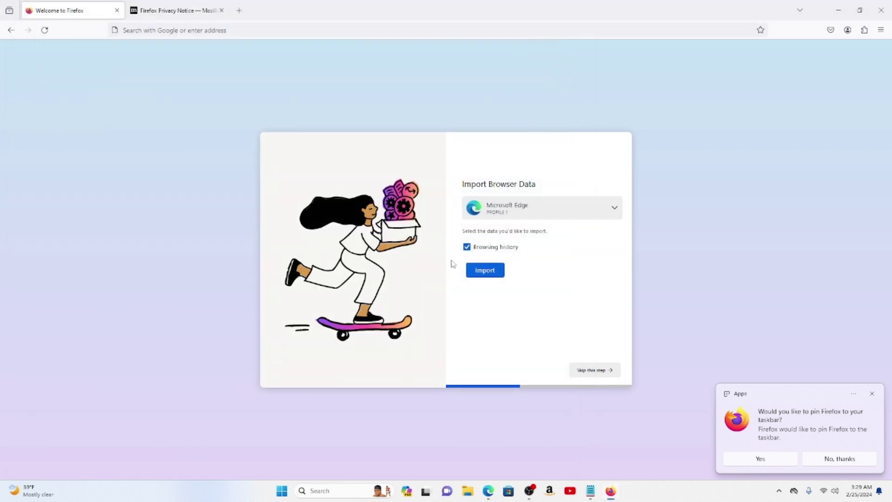
Import the browsing history from Microsoft Edge Profile 1 into Firefox, and continue to the following setup page
left_click(504, 215)
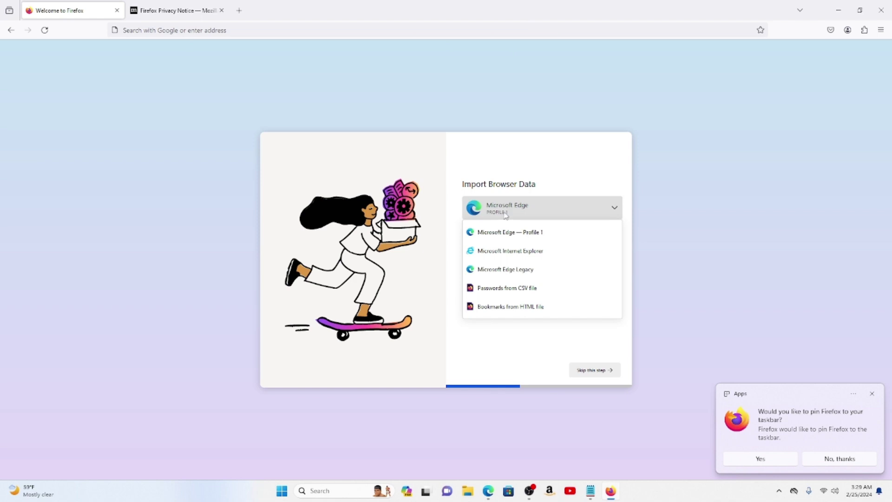
left_click(520, 238)
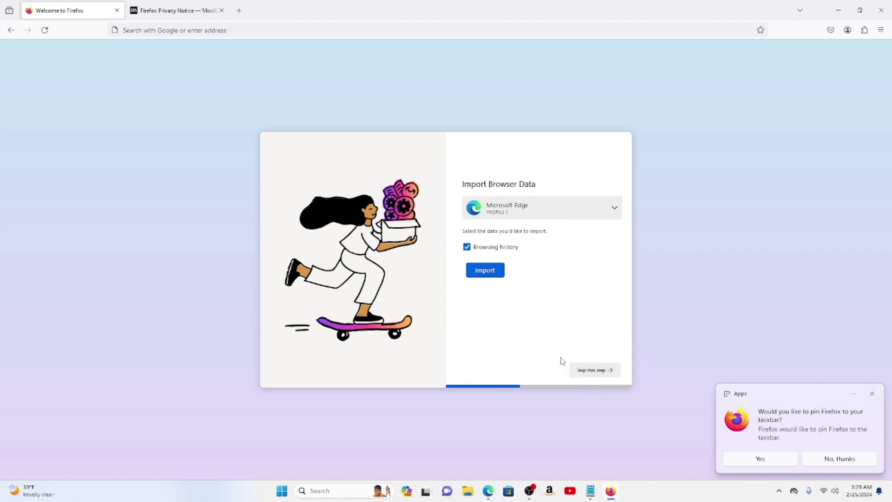
left_click(484, 274)
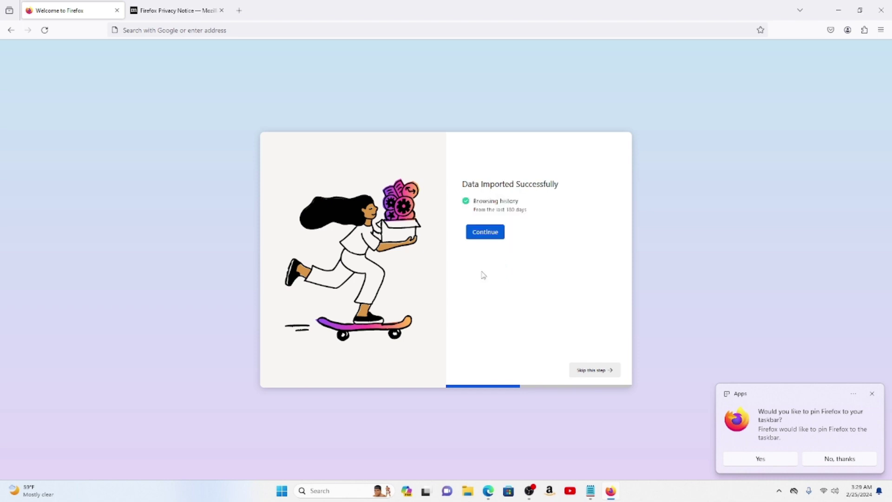
left_click(487, 232)
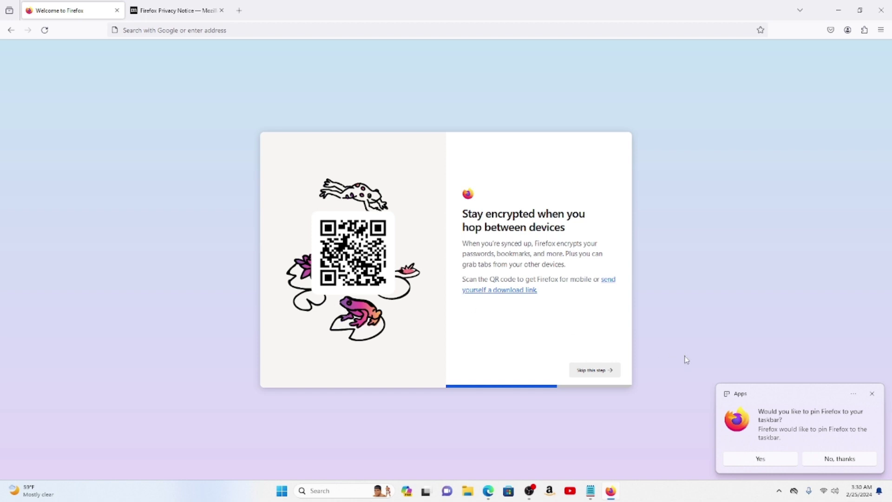
Skip the mobile download and add-on suggestions in Firefox's welcome setup, and start browsing
left_click(609, 370)
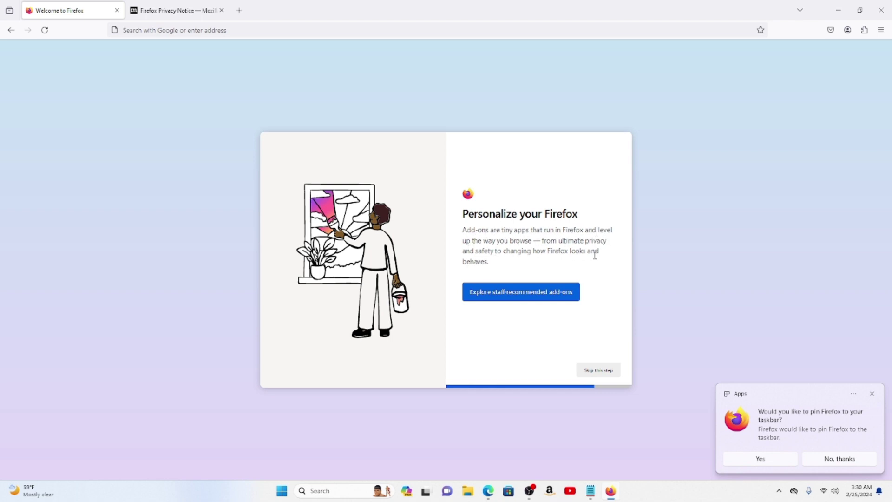
left_click(599, 370)
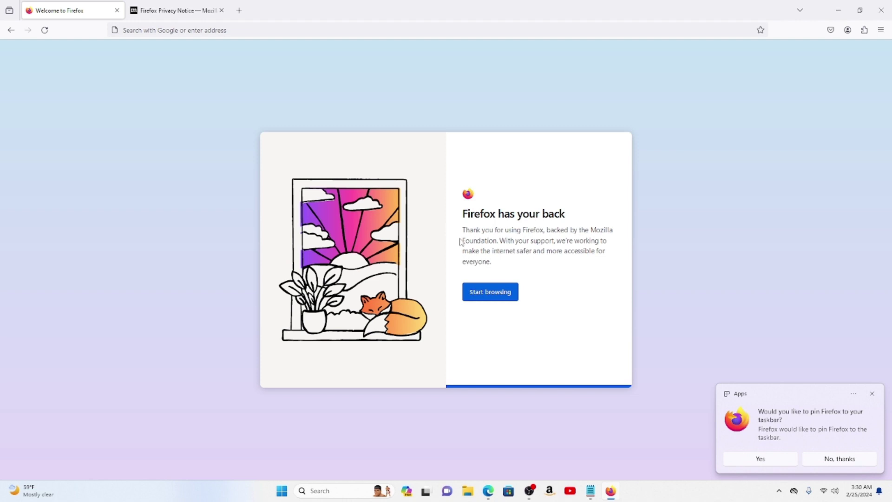
left_click(473, 293)
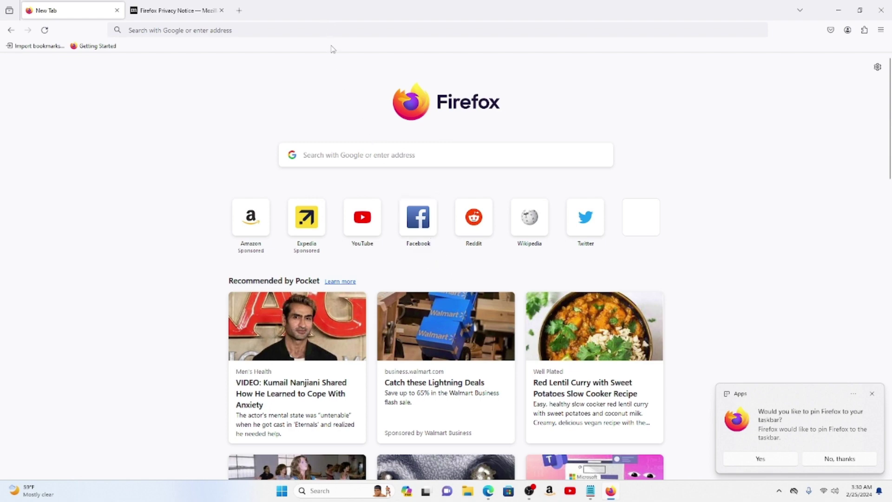
Go to gmail.com from the Firefox new tab page
left_click(363, 159)
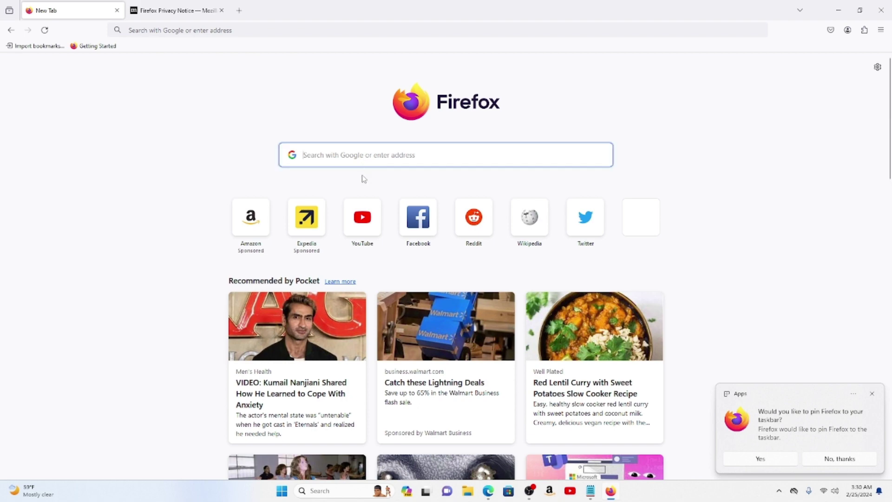
type("g")
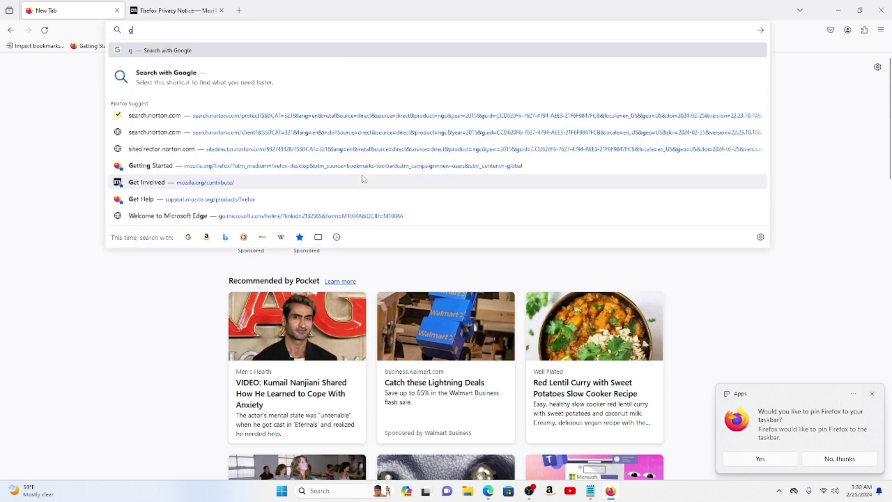
type("mail.com")
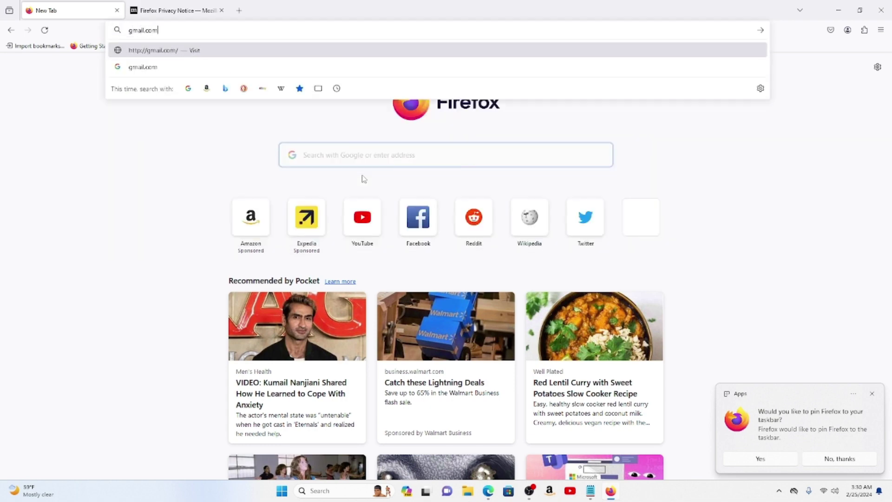
key("Return")
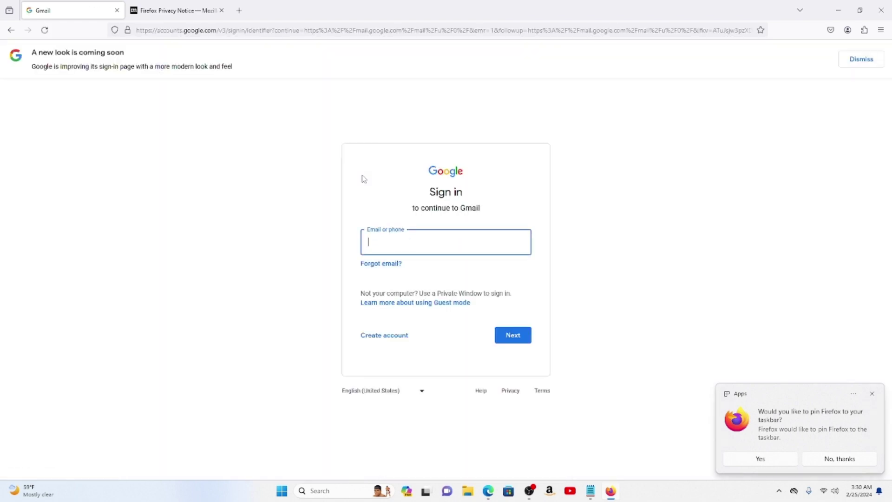
Copy the saved e-mail address from the Notepad note, paste it into Google's sign-in page in Firefox, and continue to the password
left_click(592, 491)
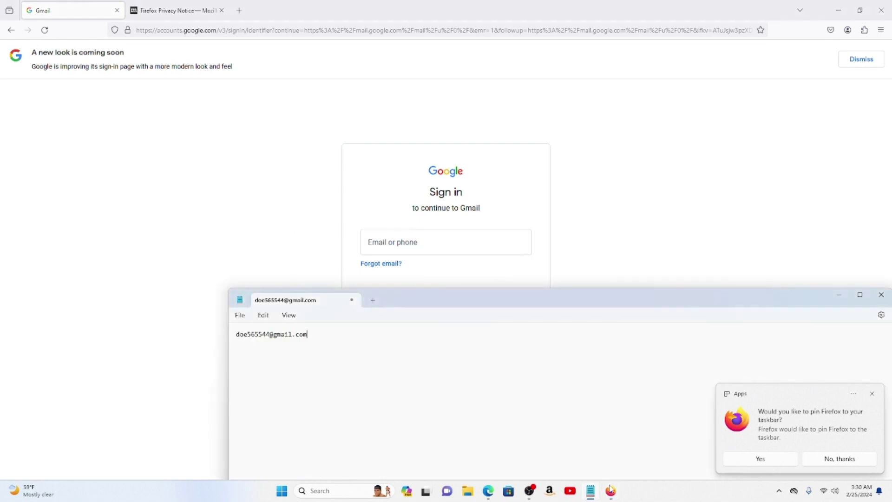
key("ctrl+a")
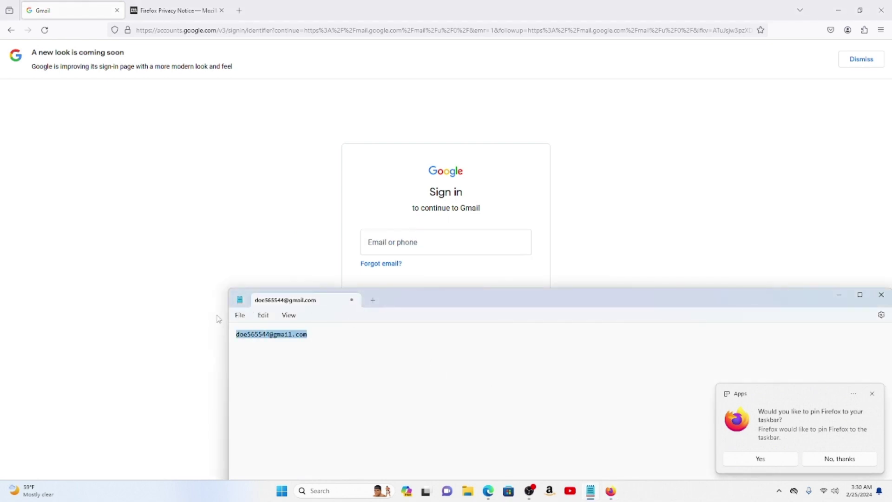
right_click(268, 342)
left_click(309, 191)
left_click(402, 242)
right_click(404, 246)
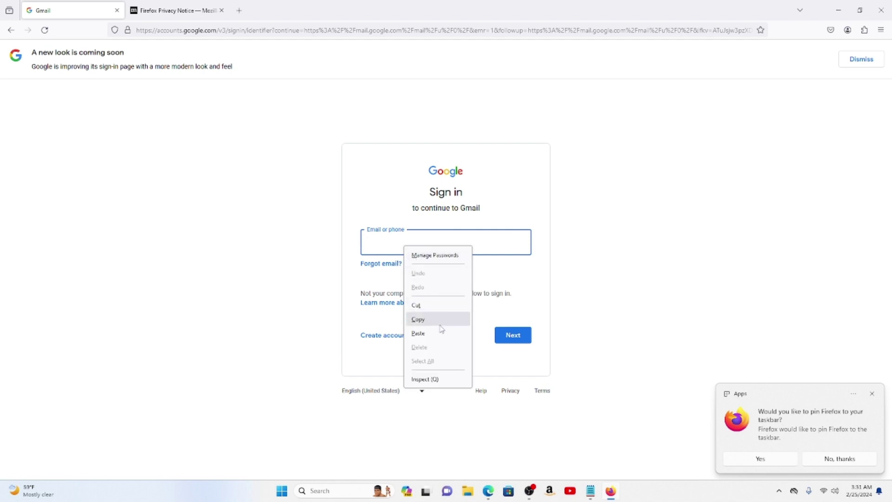
left_click(420, 333)
left_click(504, 339)
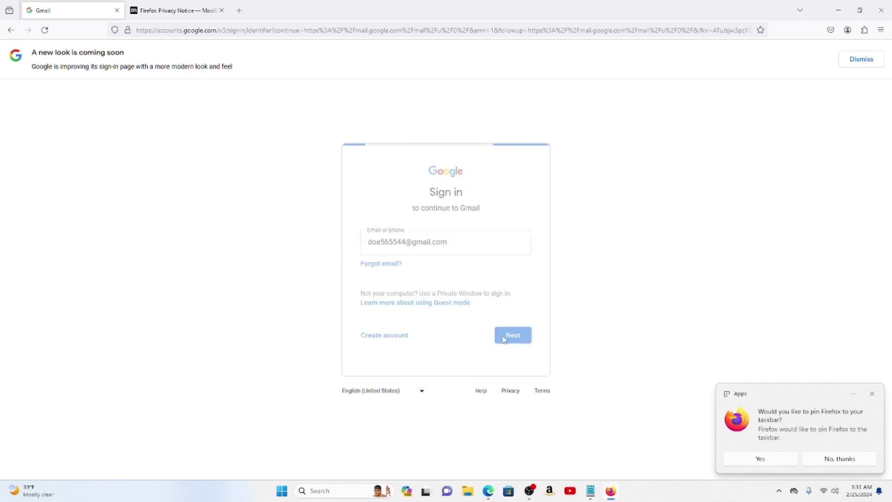
Enter the Google account password, re-entering it if rejected, and sign in to Gmail
type("•••")
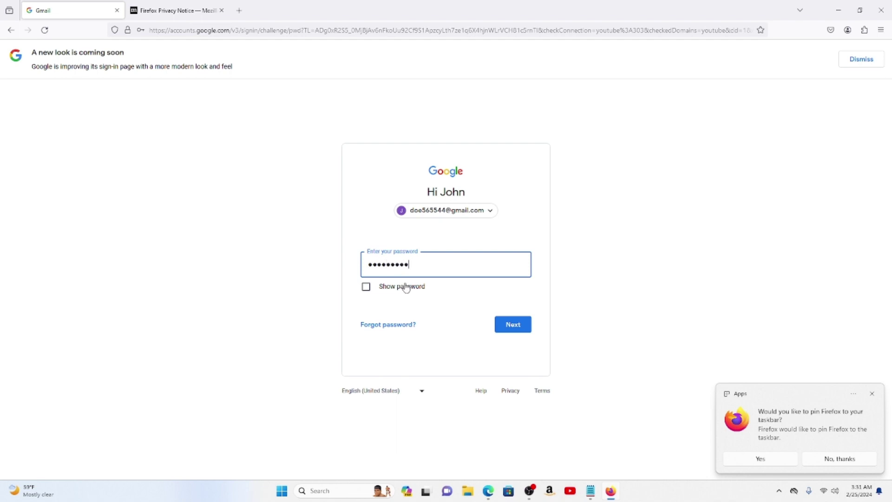
left_click(520, 335)
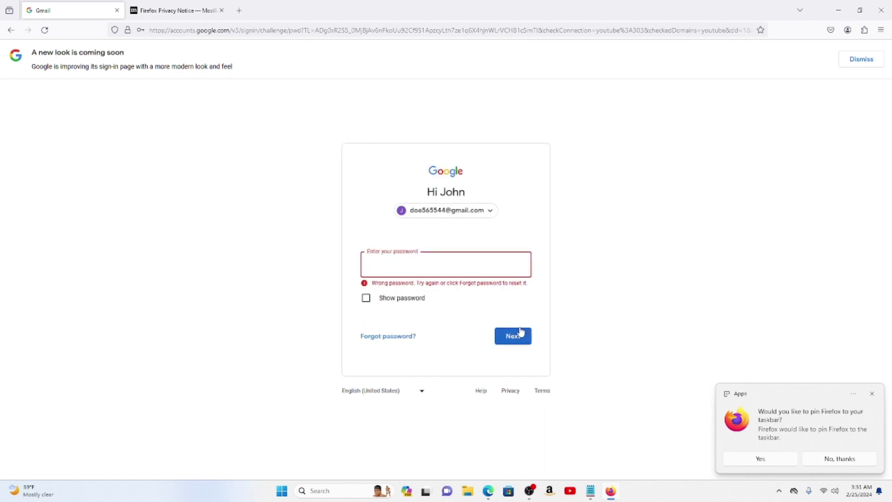
type("••")
left_click(528, 338)
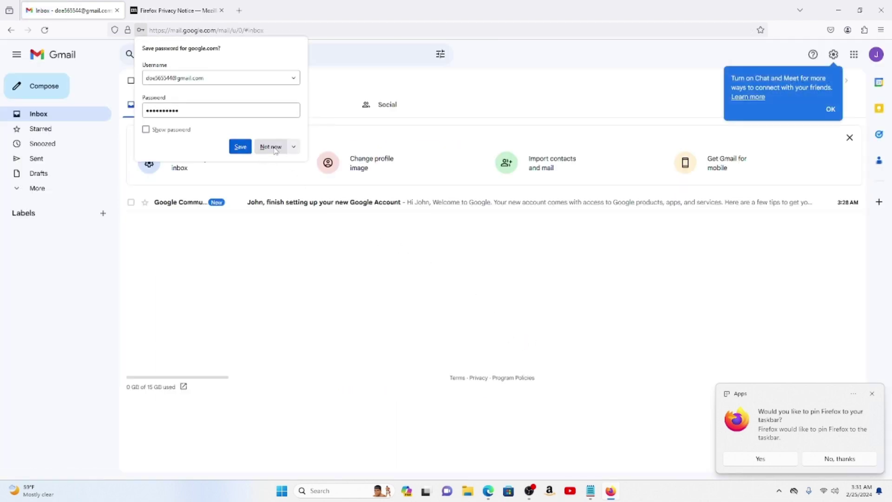
Save the Google login in Firefox, and briefly view the Gmail account details
left_click(237, 145)
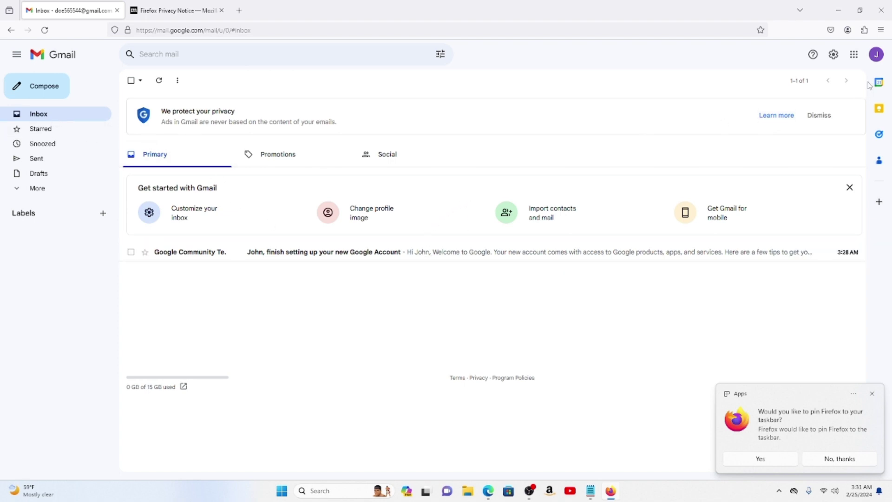
left_click(874, 57)
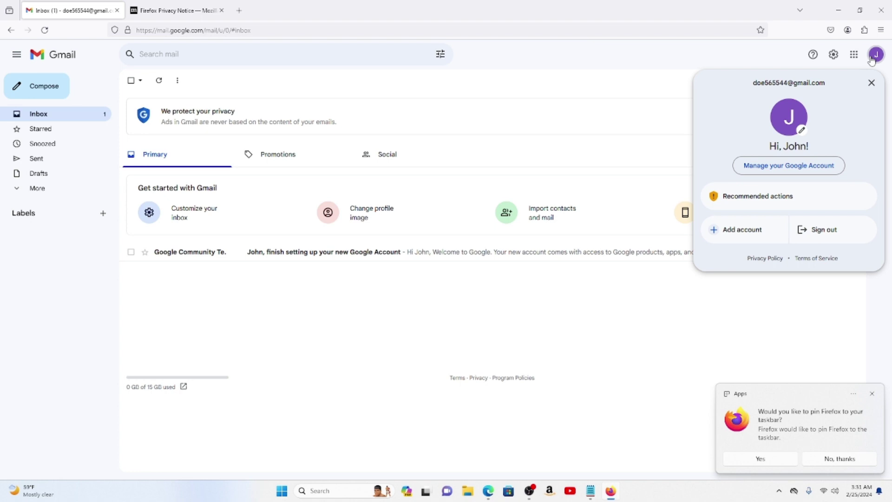
left_click(871, 57)
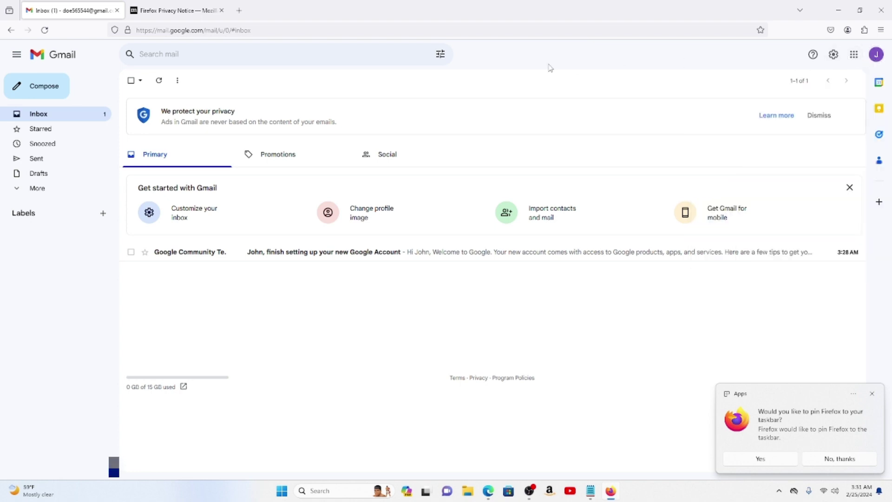
Compose an e-mail to the recipient's address with subject Hello and body "Hello, person.", declining the offer to pin Firefox to the taskbar
left_click(42, 86)
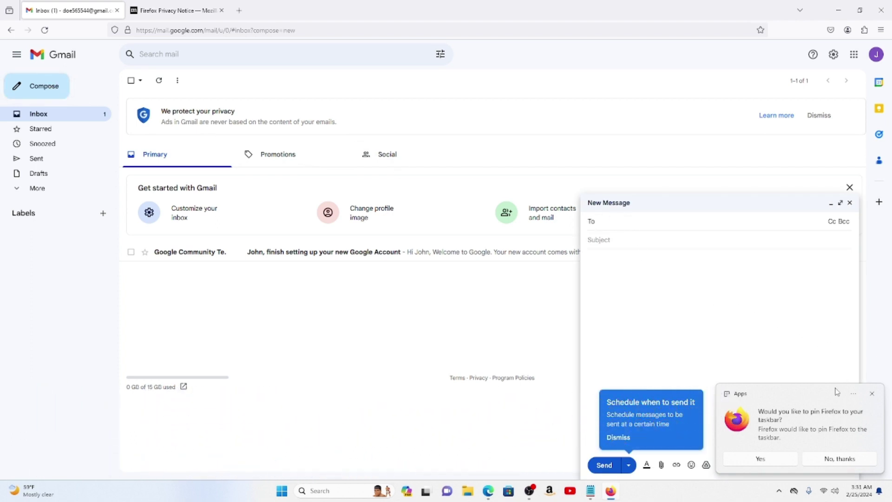
left_click(817, 462)
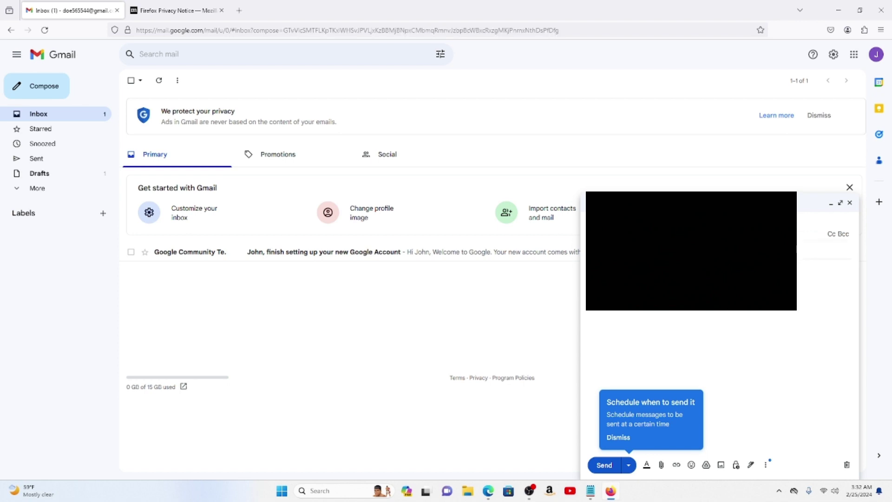
key("Tab")
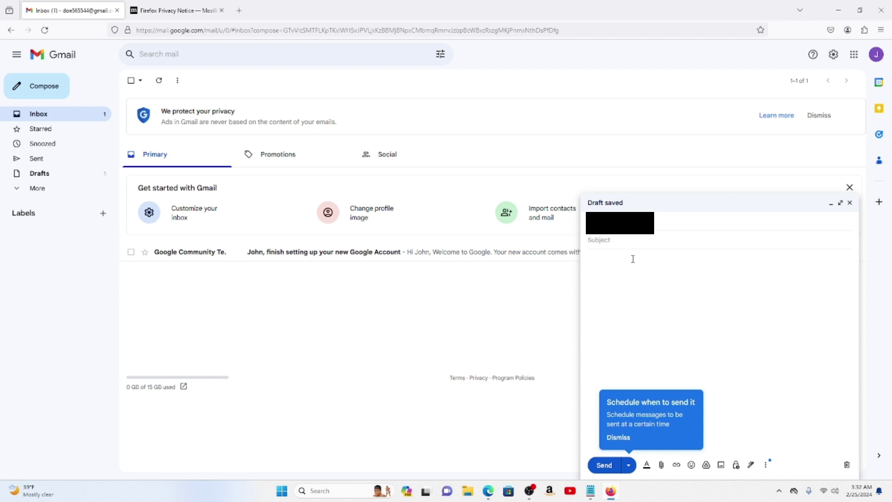
type("Hello, perso")
type("n")
Show the message formatting options, dismiss the schedule-send tip, and set the body text's font to Wide
left_click(646, 466)
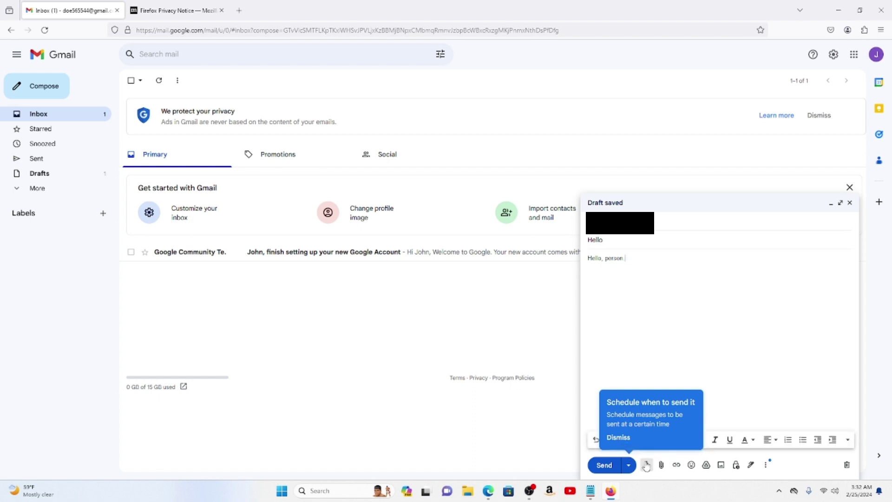
left_click(617, 438)
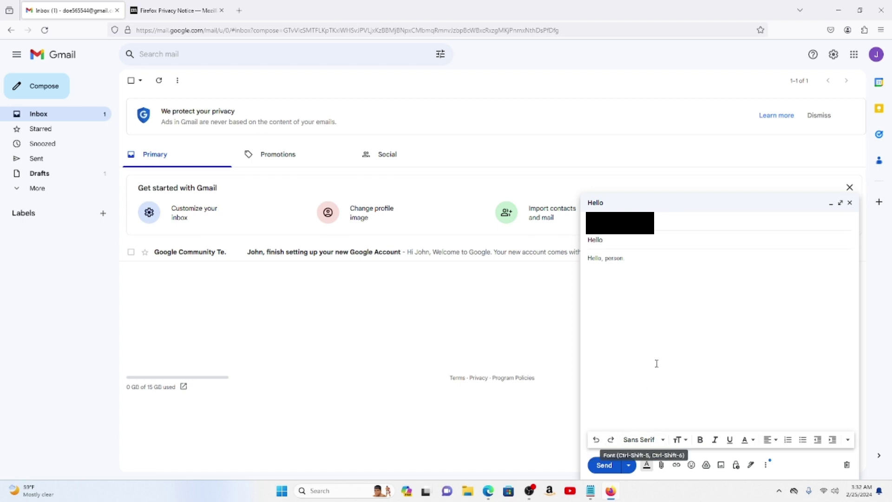
left_click_drag(670, 299, 566, 285)
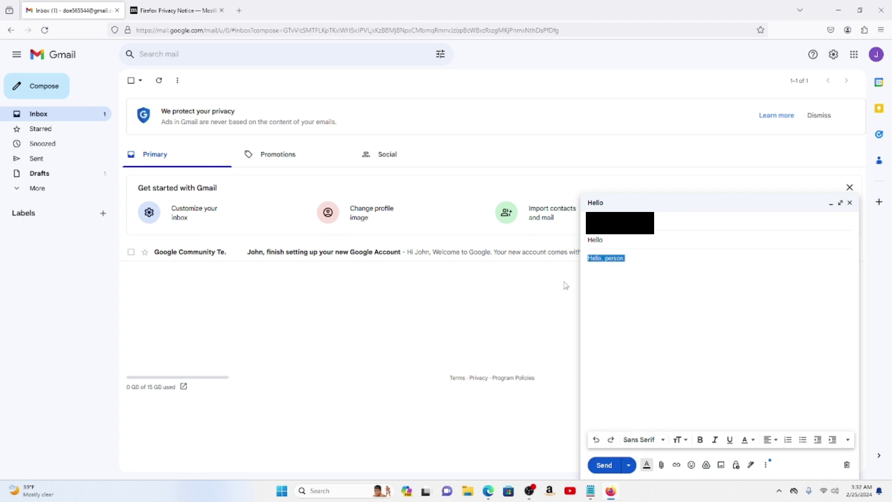
left_click(644, 440)
left_click(667, 327)
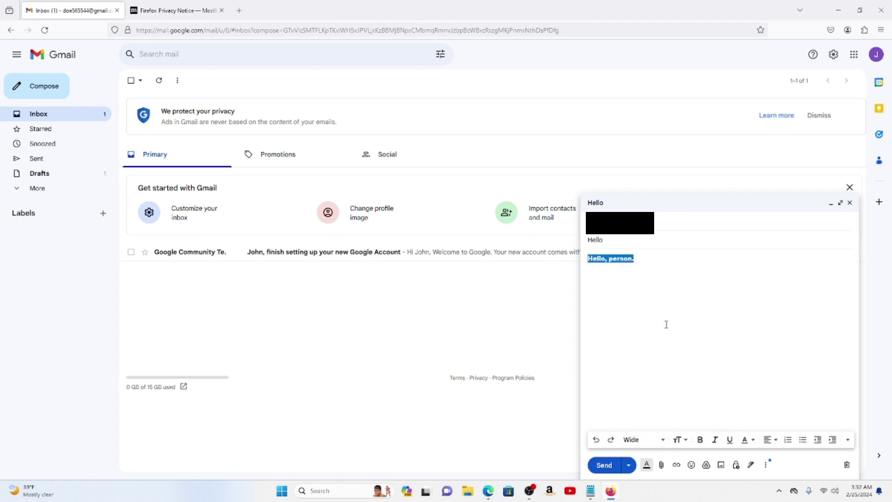
left_click(659, 345)
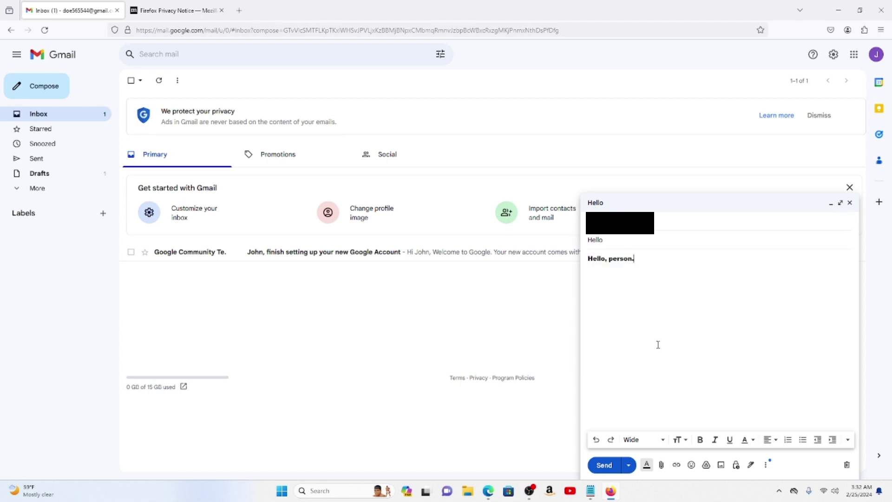
Make the body text "Hello, person." bold and set its size to Huge
left_click(684, 440)
left_click(684, 441)
left_click(687, 442)
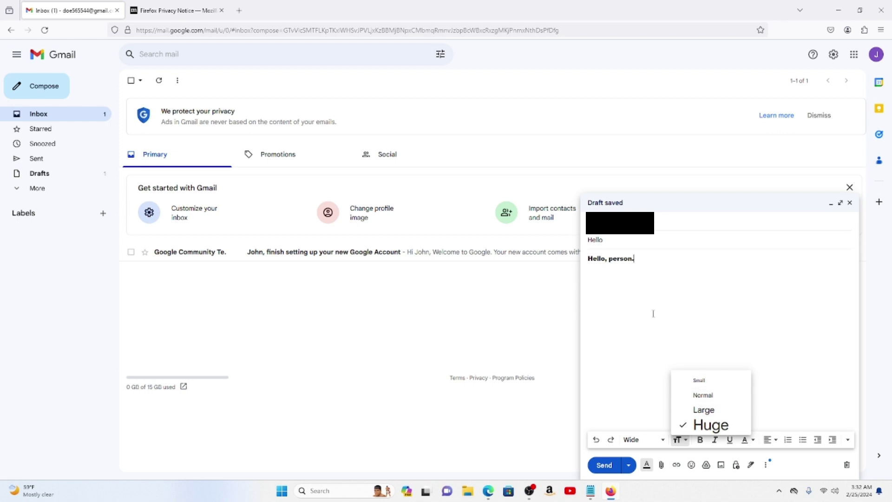
left_click_drag(649, 264, 603, 293)
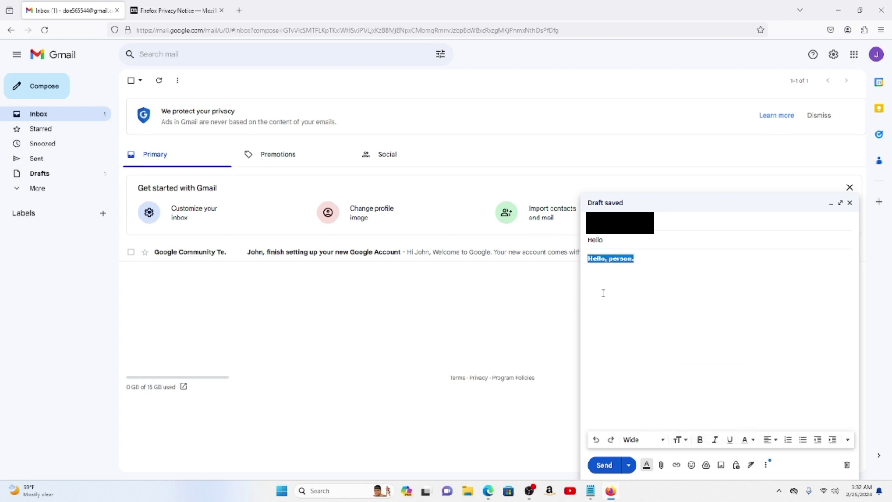
left_click(700, 440)
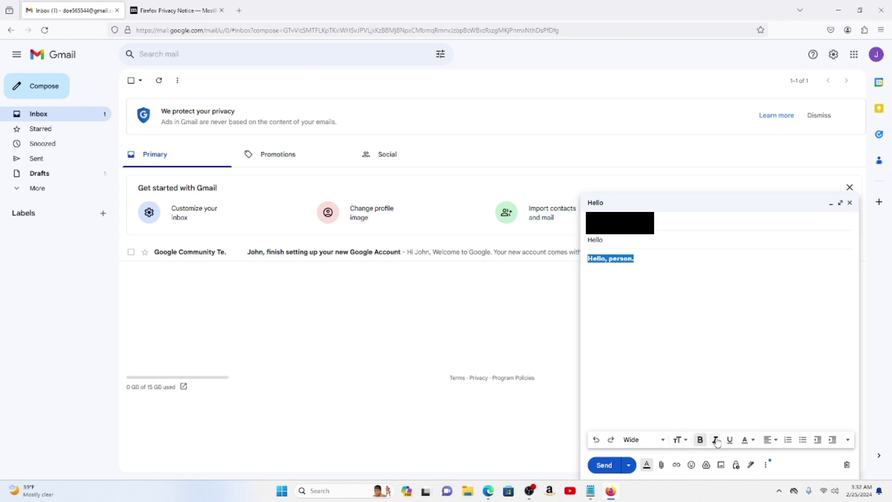
left_click(680, 439)
left_click(690, 426)
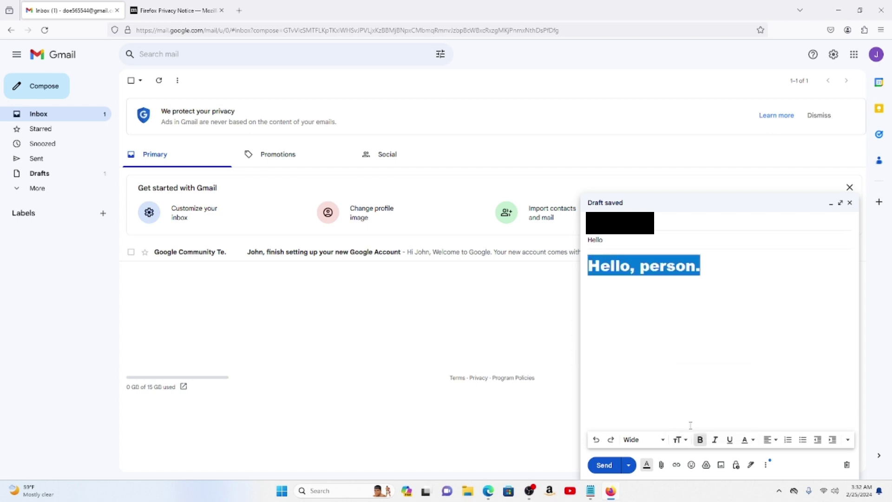
Turn italic on and off again for the body text, and underline it
left_click(715, 441)
left_click(715, 441)
left_click(731, 442)
Set both the background color and the text color of "Hello, person." to red
left_click(746, 441)
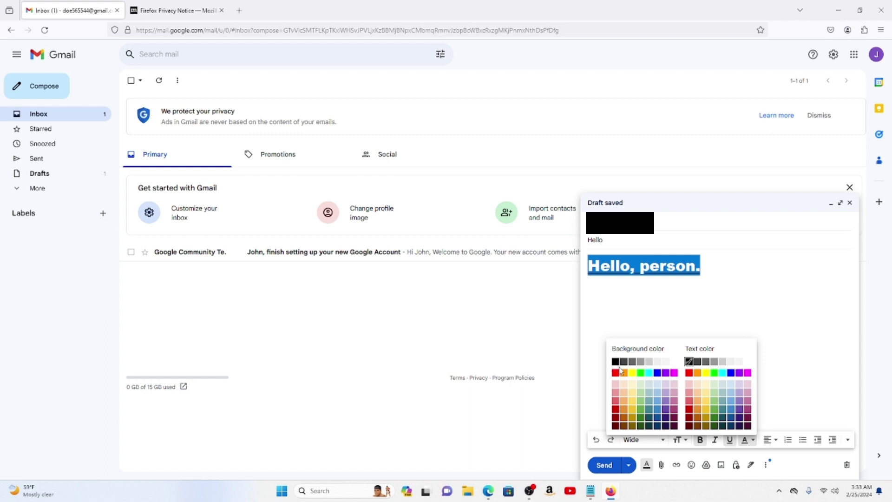
left_click(612, 377)
left_click(748, 440)
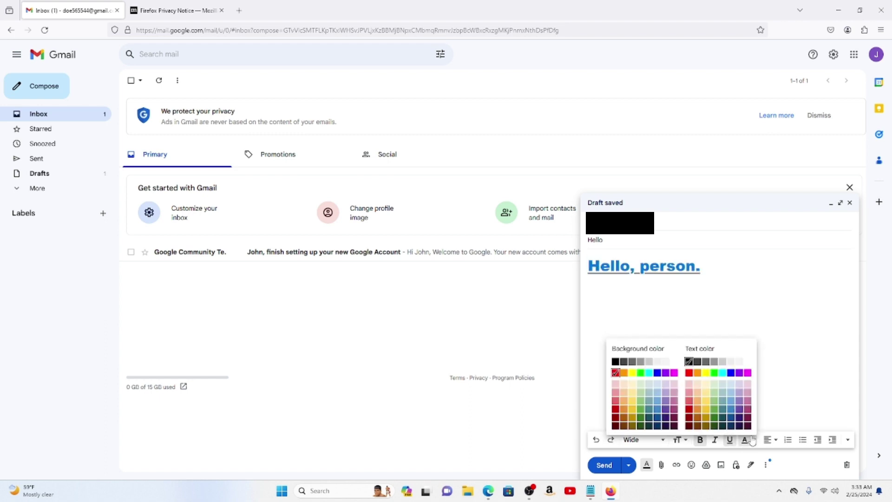
left_click(617, 373)
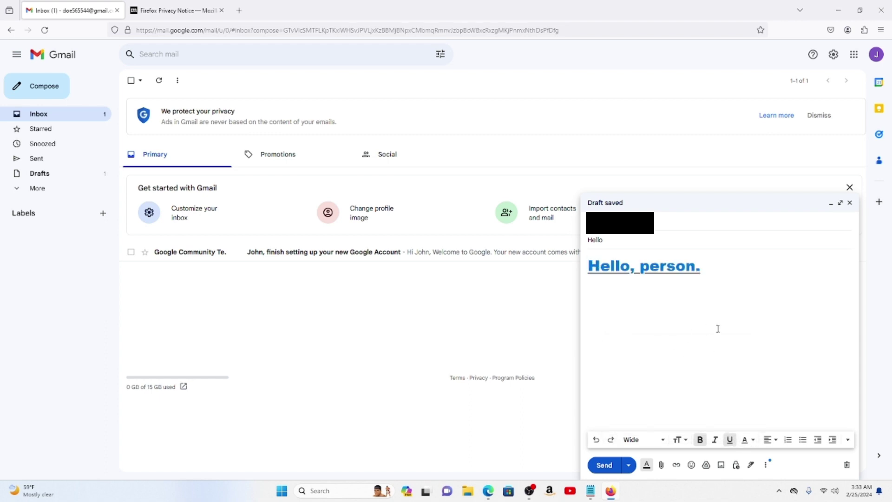
left_click(744, 438)
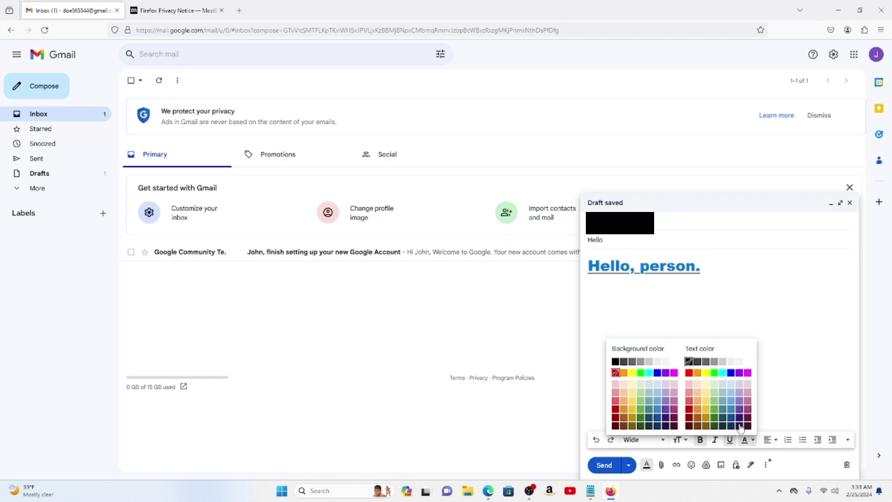
left_click(690, 373)
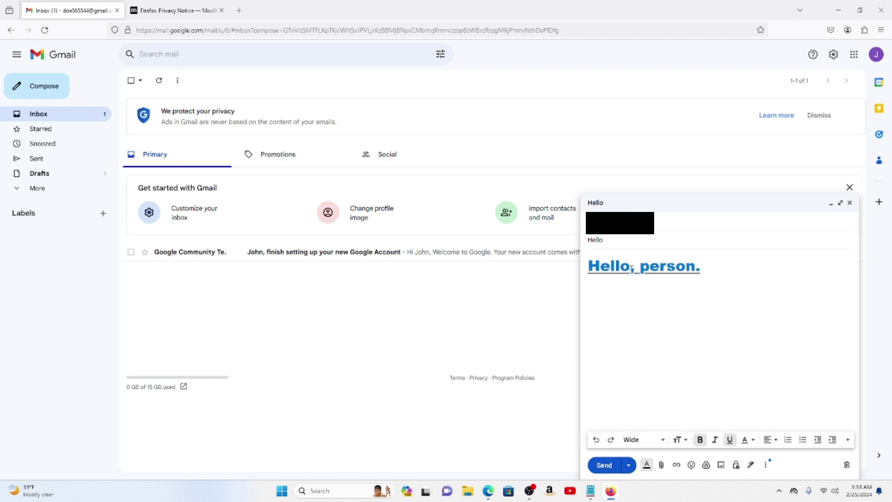
mouse_move(581, 270)
left_mouse_down()
mouse_move(659, 267)
mouse_move(568, 274)
left_mouse_up()
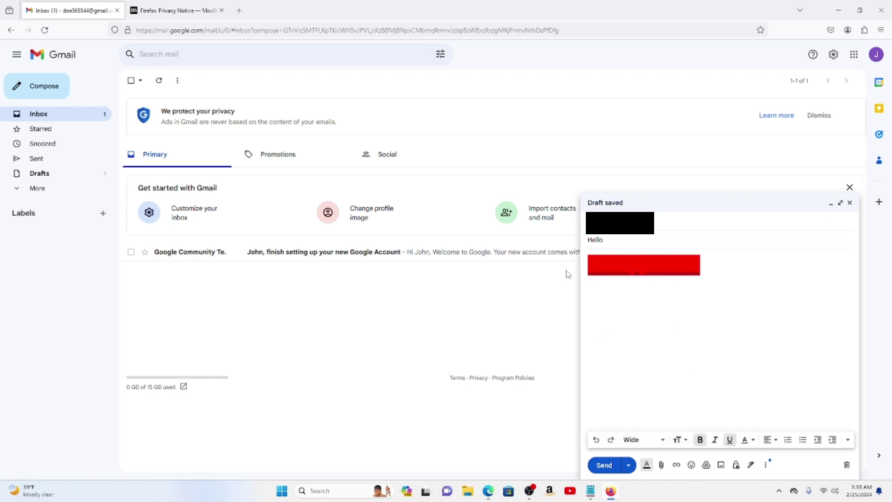
Set the text color of "Hello, person." to blue and try another shade from the text color palette
left_click(745, 440)
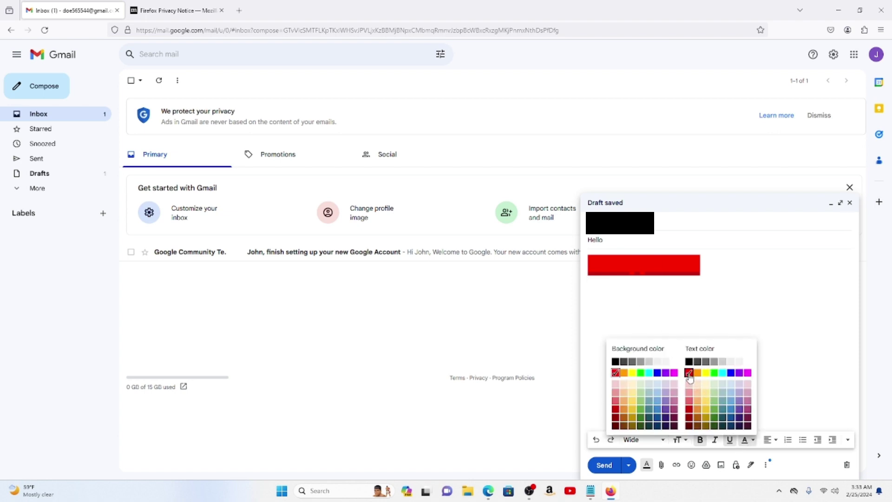
left_click(730, 374)
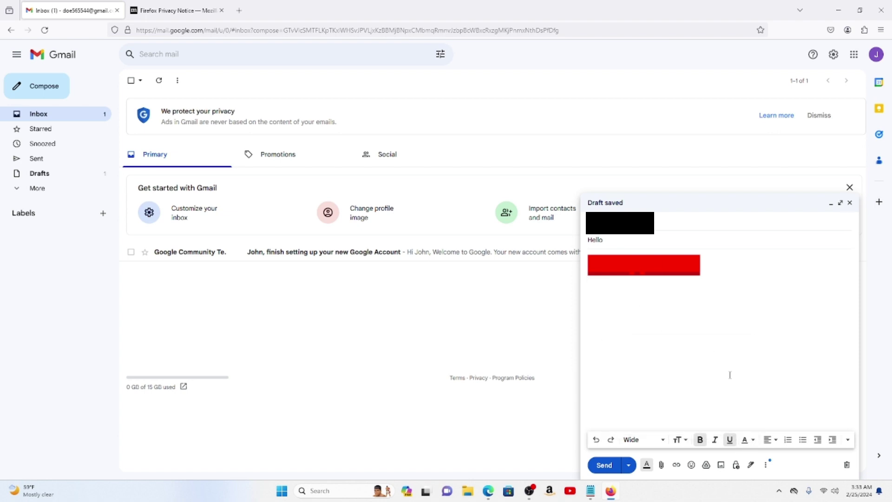
left_click(746, 439)
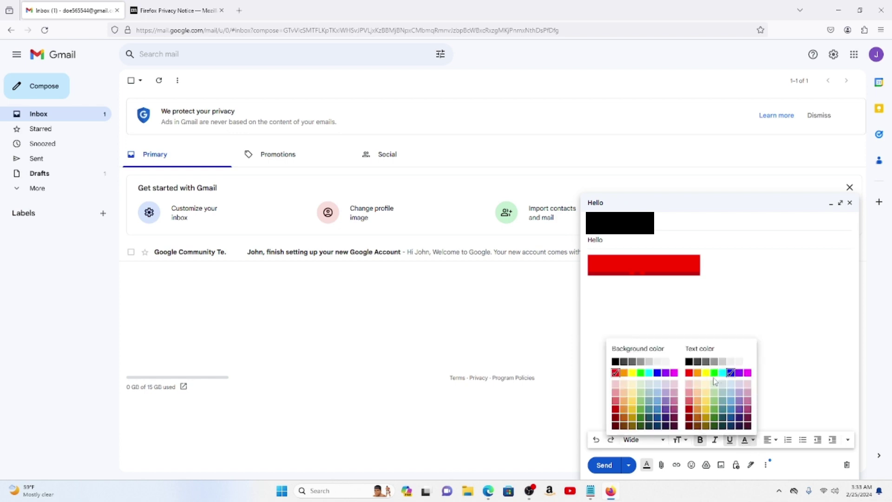
left_click(714, 402)
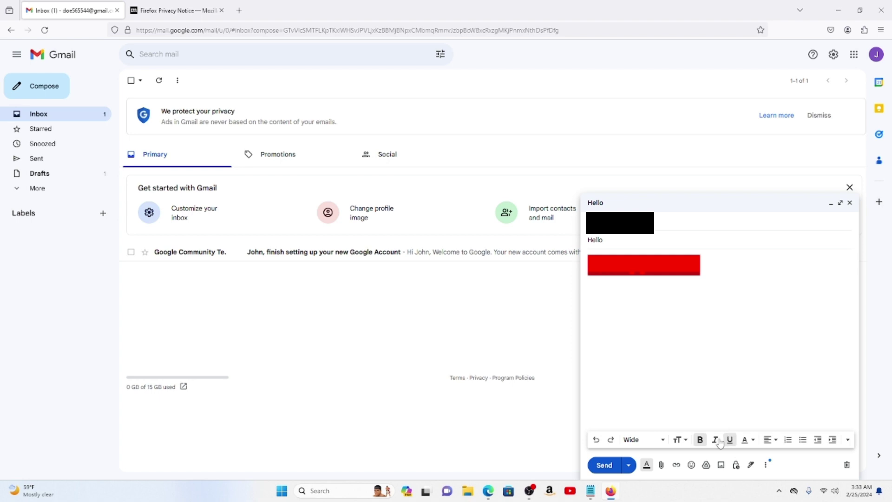
Look through the extra formatting and message options, and undo the last formatting change to the body text
left_click(848, 440)
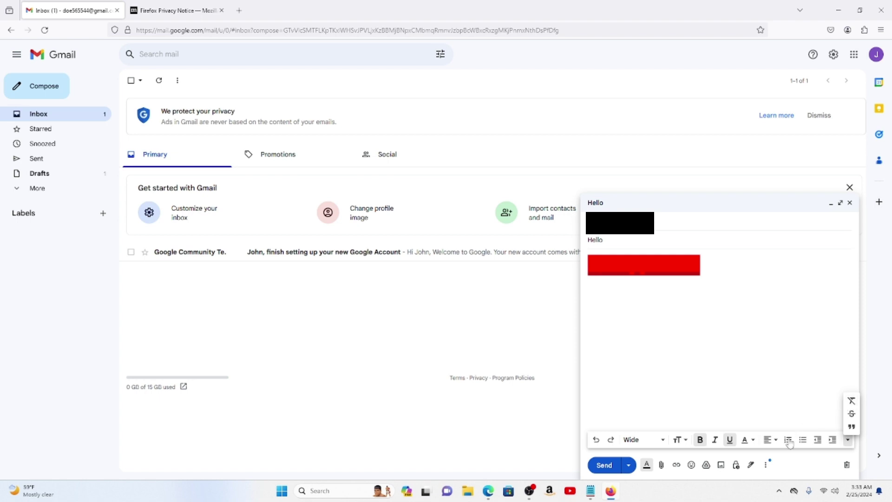
left_click(764, 464)
left_click(767, 465)
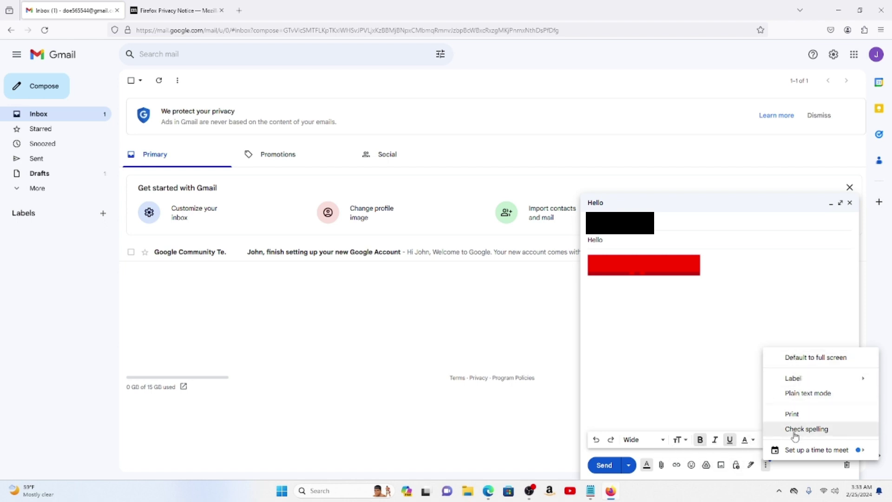
left_click(720, 449)
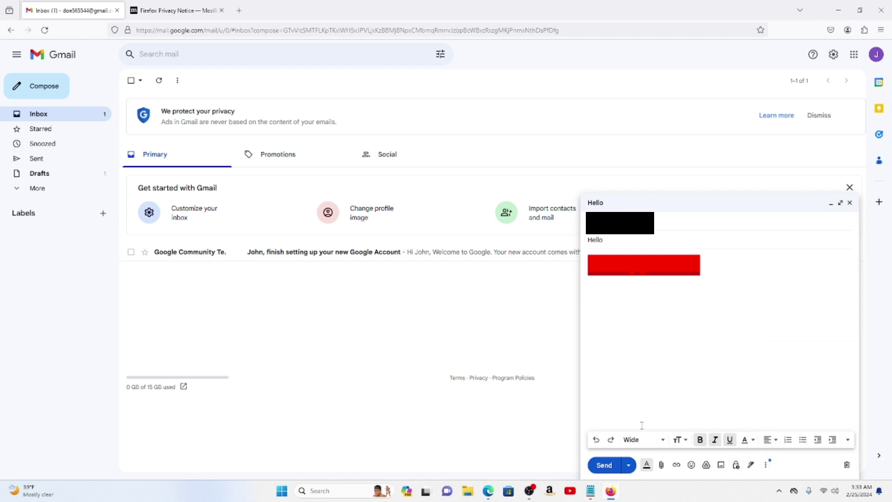
left_click(597, 440)
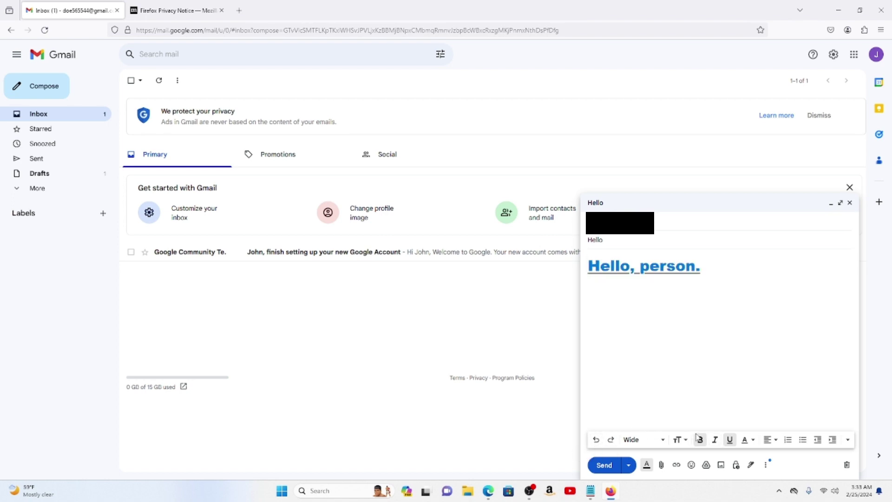
Try left and center alignment on "Hello, person." and align it right
left_click(773, 444)
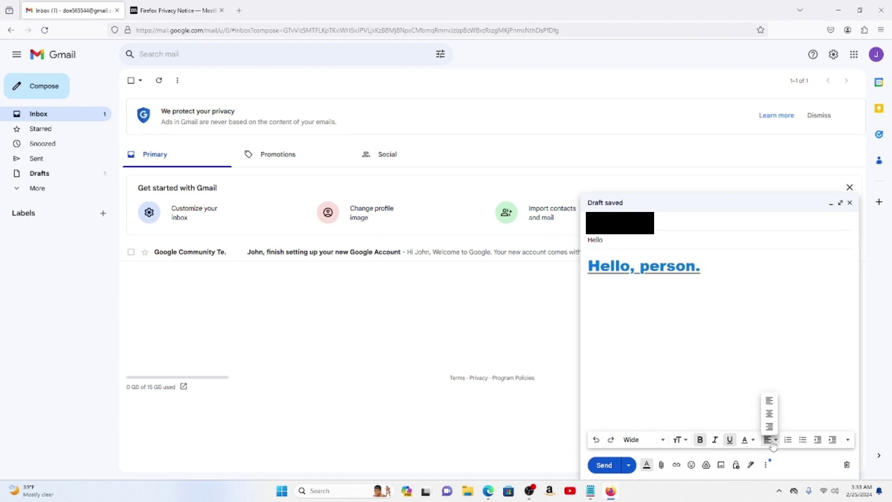
left_click(769, 400)
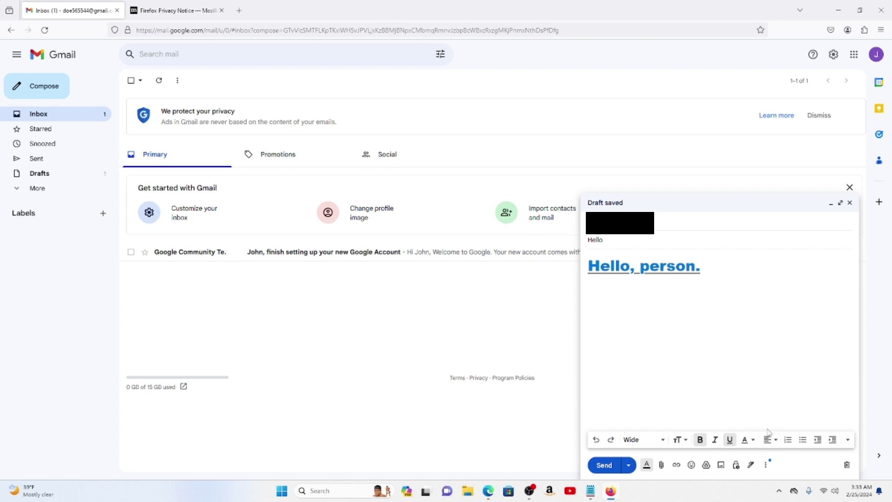
left_click(770, 439)
left_click(769, 413)
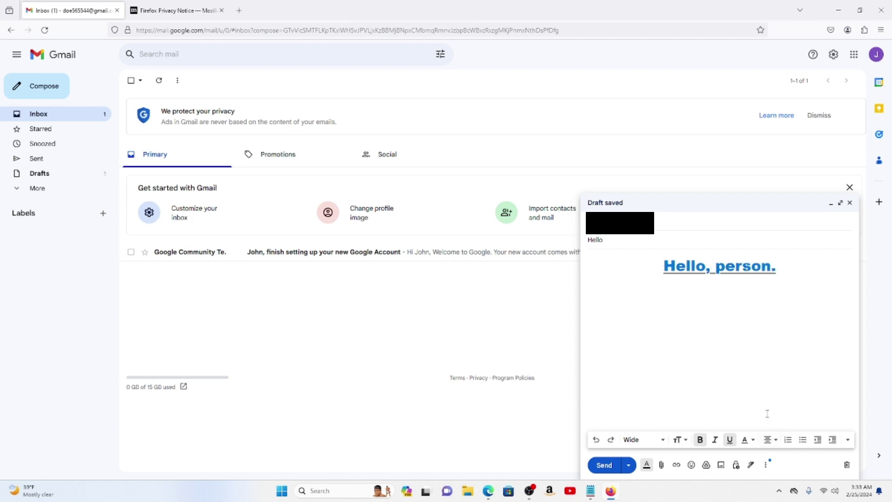
left_click(769, 440)
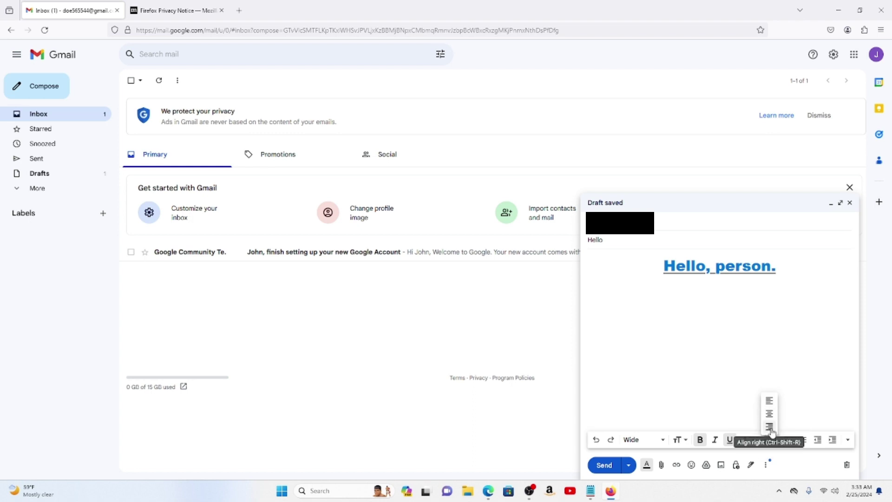
left_click(770, 427)
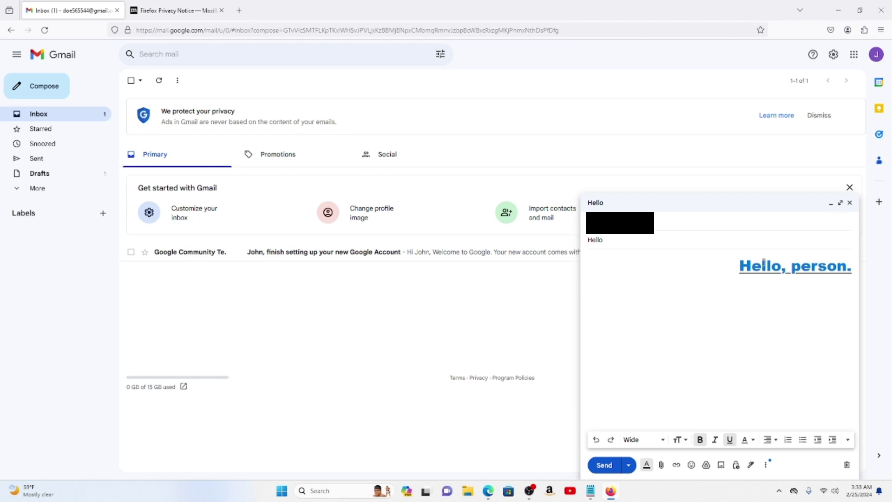
Turn the whole "Hello, person." line into a numbered list and switch it to a bulleted list
left_click_drag(851, 267, 783, 267)
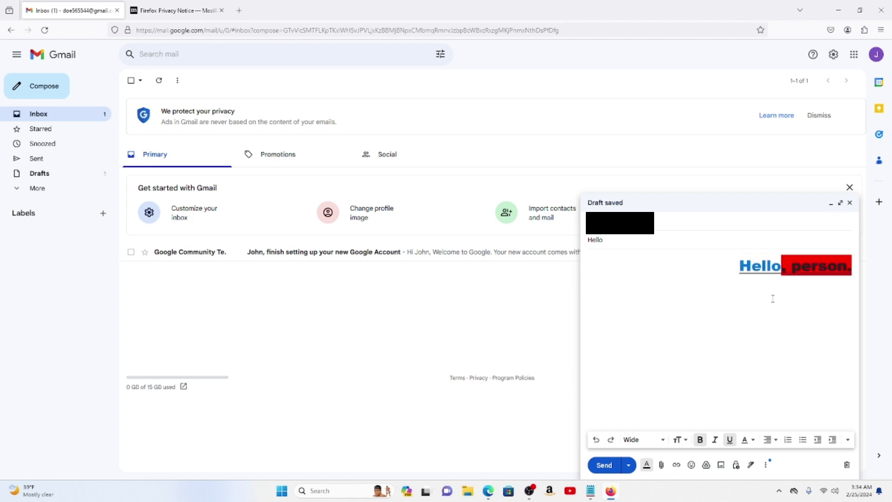
left_click_drag(773, 299, 767, 304)
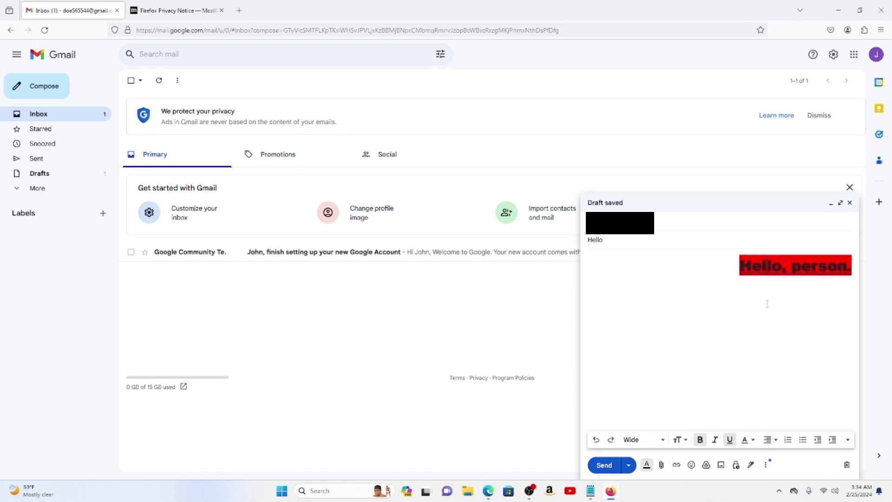
left_click(746, 439)
left_click(768, 440)
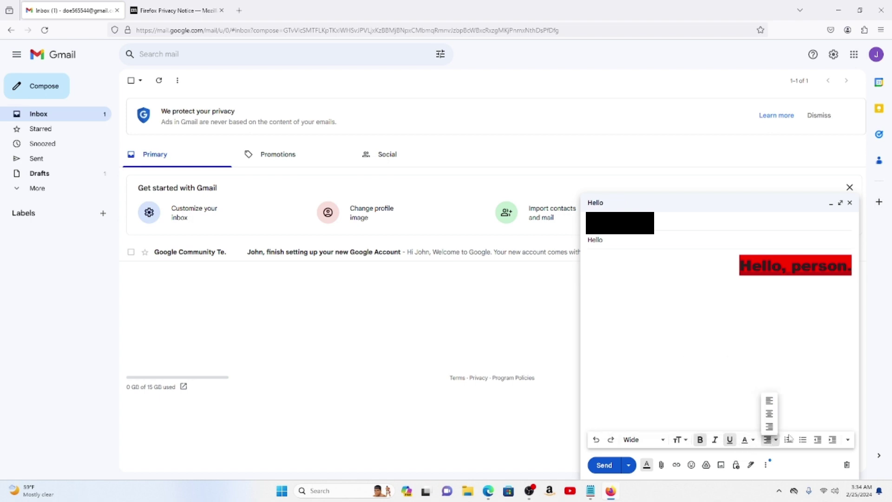
left_click(788, 439)
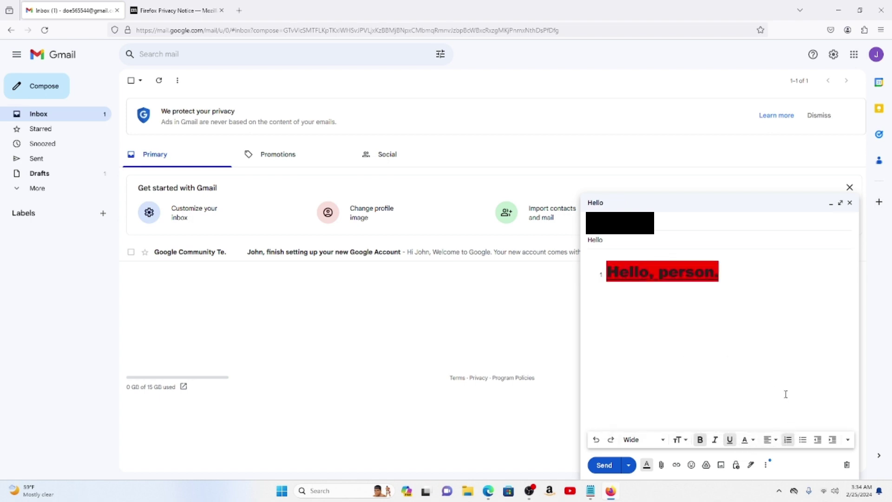
key("shift+Return")
left_click(803, 440)
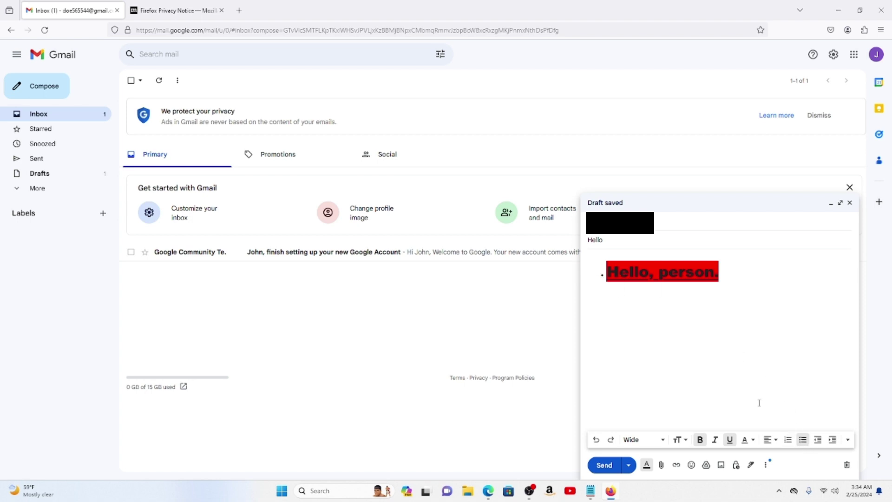
Select the bulleted "Hello, person." text and delete it from the message body
key("shift+Left")
key("shift+Left")
key("shift+Left")
key("shift+Left")
key("shift+Left")
key("shift+Left")
key("shift+Left")
key("shift+Left")
key("shift+Left")
key("shift+Left")
key("shift+Left")
key("shift+Left")
key("shift+Left")
key("shift+Left")
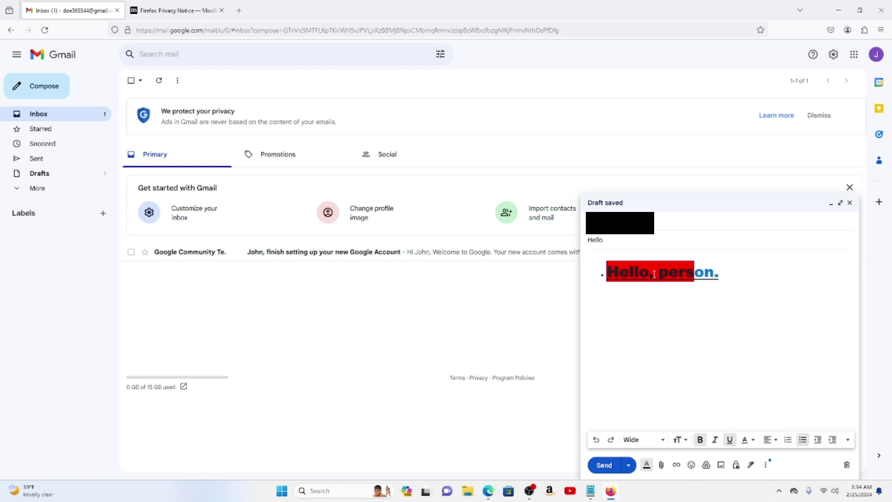
key("shift+End")
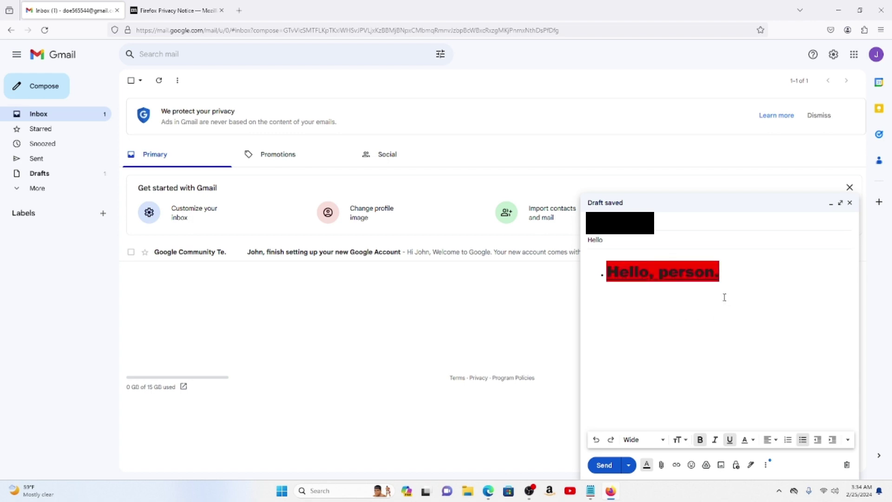
key("BackSpace")
key("BackSpace")
key("BackSpace")
key("BackSpace")
key("BackSpace")
key("BackSpace")
key("BackSpace")
key("BackSpace")
key("BackSpace")
key("BackSpace")
key("BackSpace")
key("BackSpace")
key("BackSpace")
key("BackSpace")
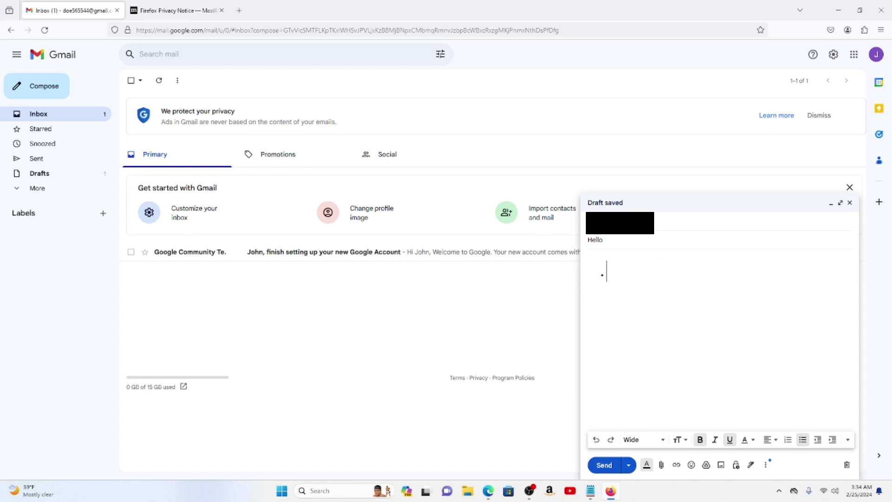
Turn off bold and underline for the message body, leaving the body empty
type("To")
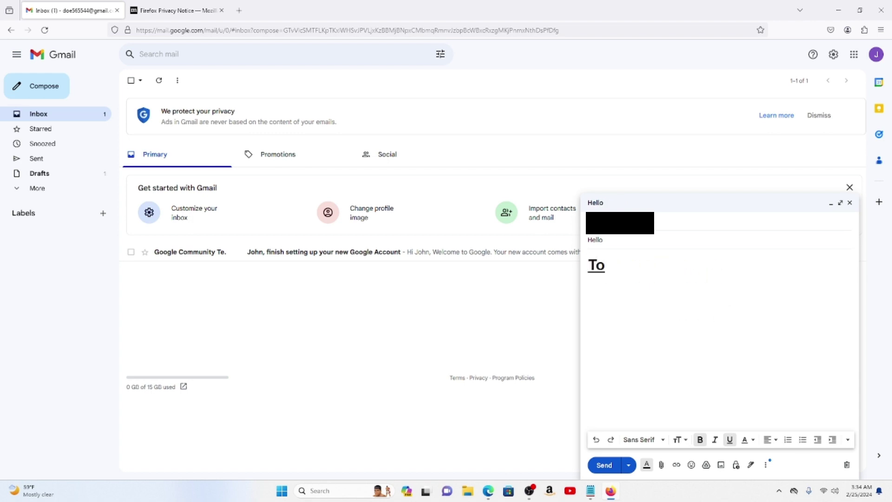
key("BackSpace")
key("BackSpace")
left_click(701, 440)
left_click(730, 440)
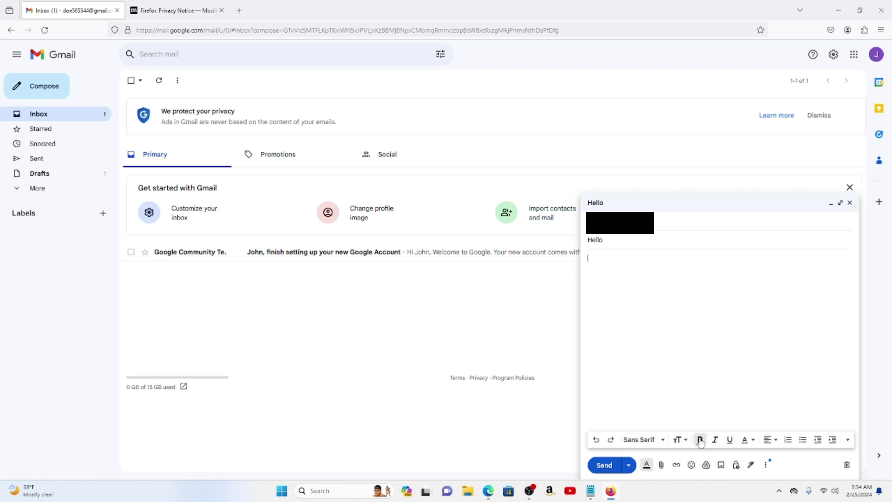
left_click(699, 441)
Enter the heading "To do list" in the message body
type("To do Lost")
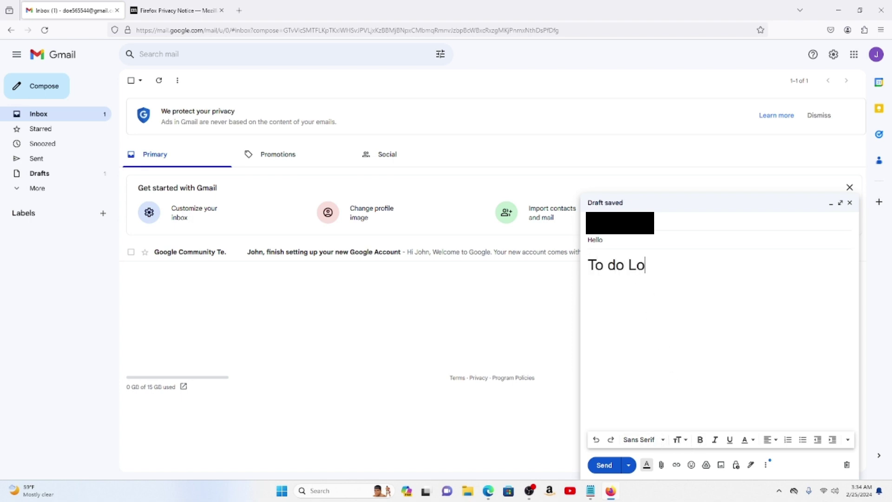
key("BackSpace")
key("BackSpace")
key("BackSpace")
type("ist")
key("BackSpace")
key("BackSpace")
key("BackSpace")
key("BackSpace")
type("list")
Start a bulleted list below the "To do list" heading and set its text size to Large
left_click(803, 440)
type("a")
key("BackSpace")
left_click(681, 443)
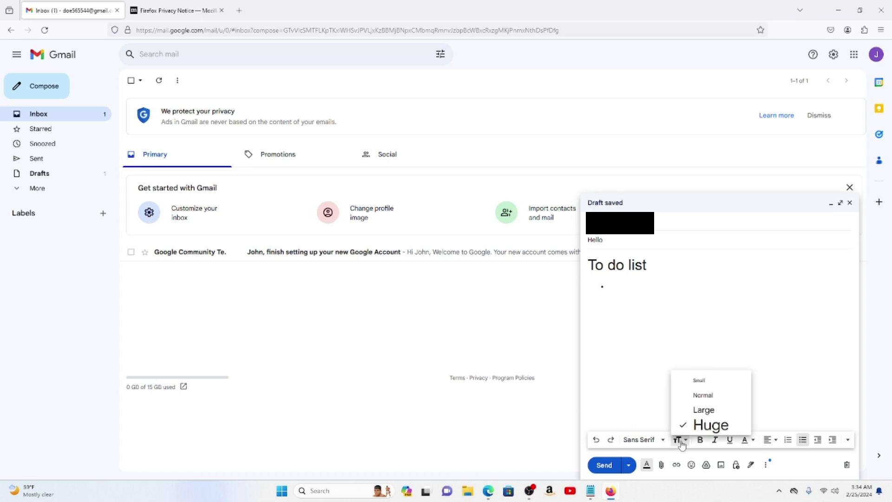
left_click(744, 410)
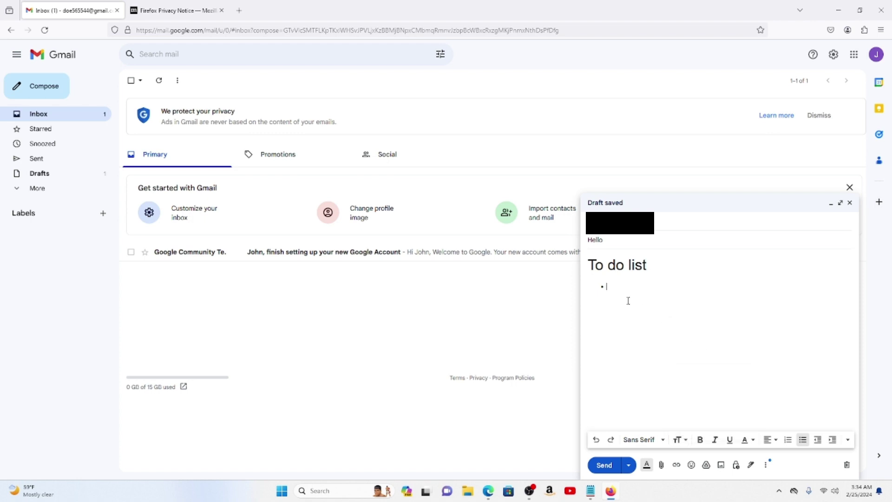
Add the bullets "Walk Dog", "Make Breakfast" and "Make a Gmail (or Email) account", and send the message
type("Walk Dog")
key("Return")
key("Return")
type("Make Breakfa")
type("M")
type("ake a Gmail (or Em")
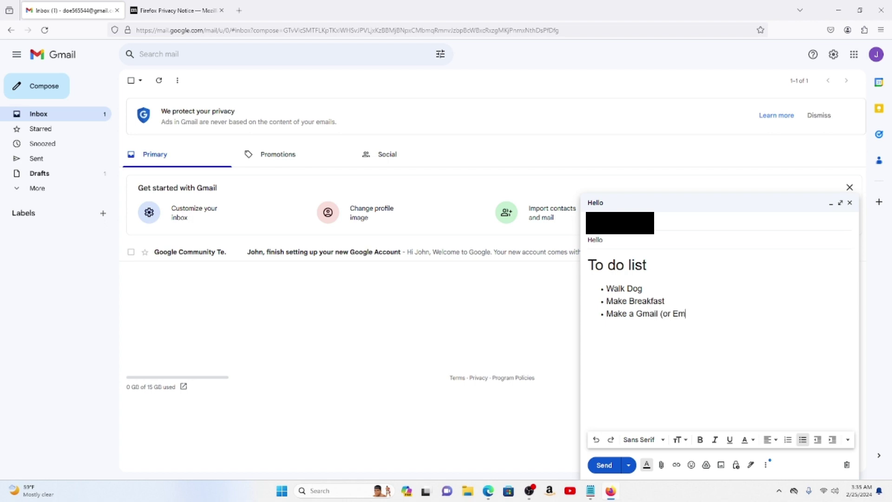
type("ail) account")
left_click(606, 466)
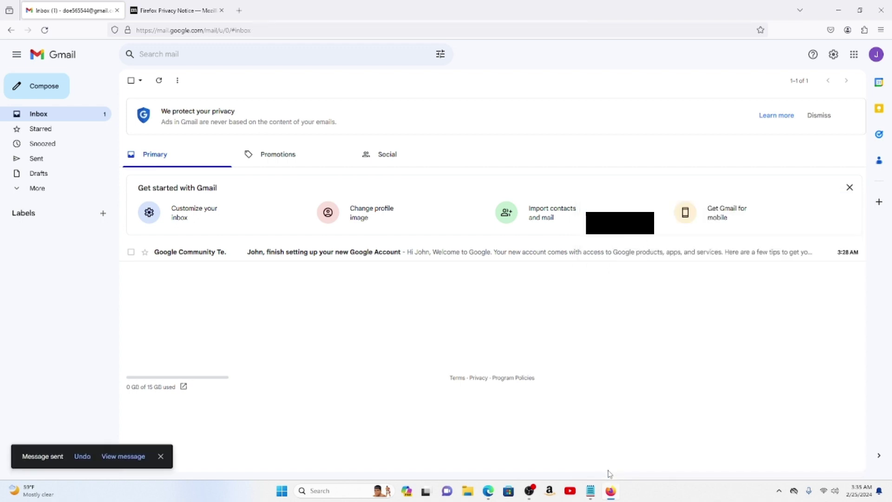